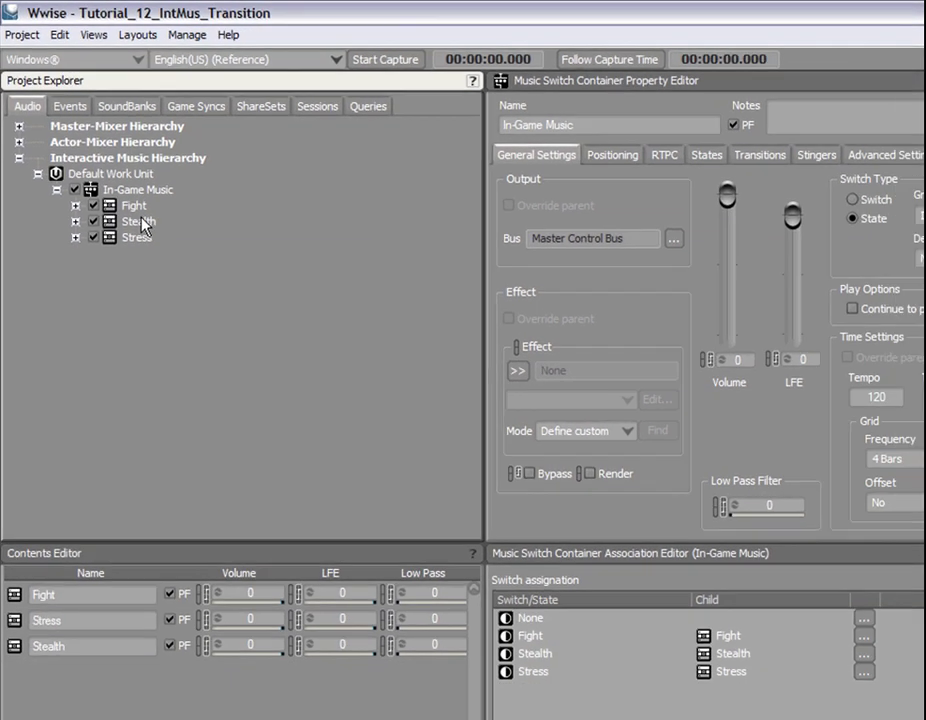
Step: Audition the Stealth, Stress and Fight music one after another, finishing on Fight
click(193, 291)
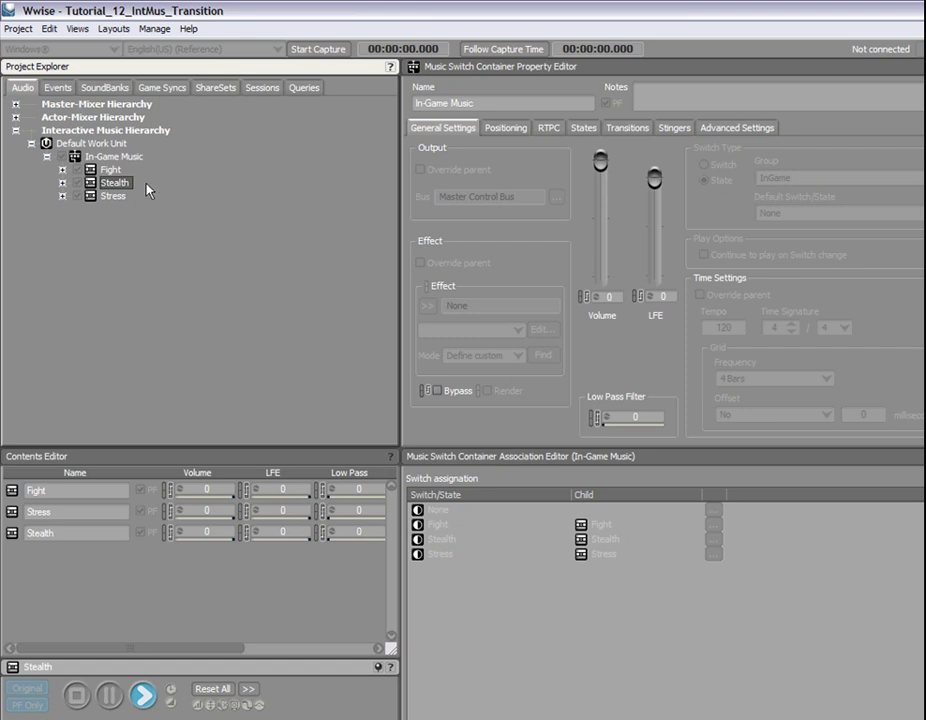
click(122, 197)
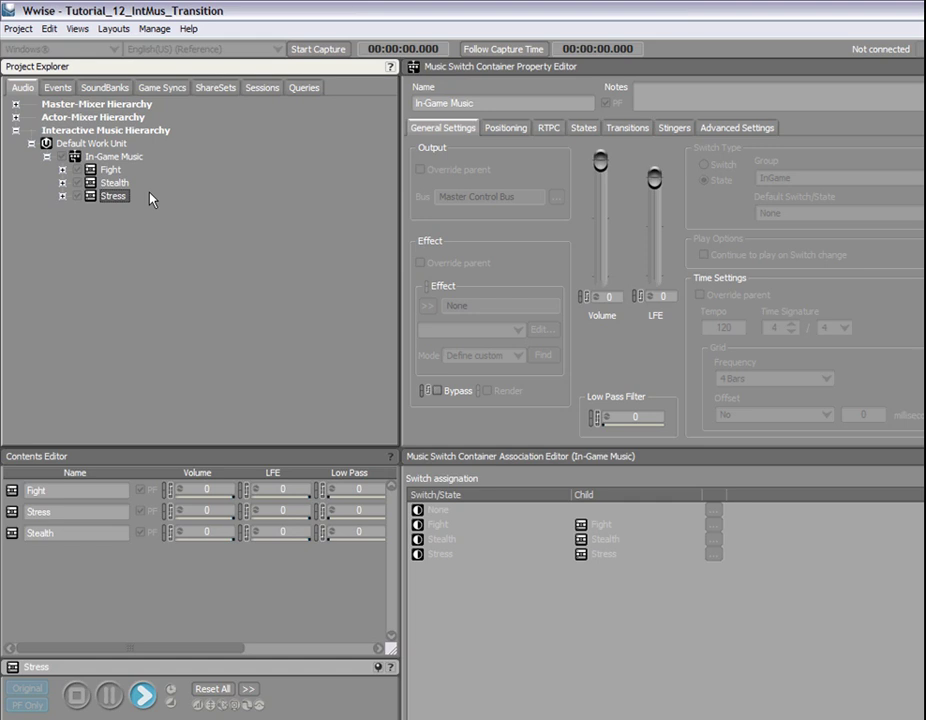
click(150, 171)
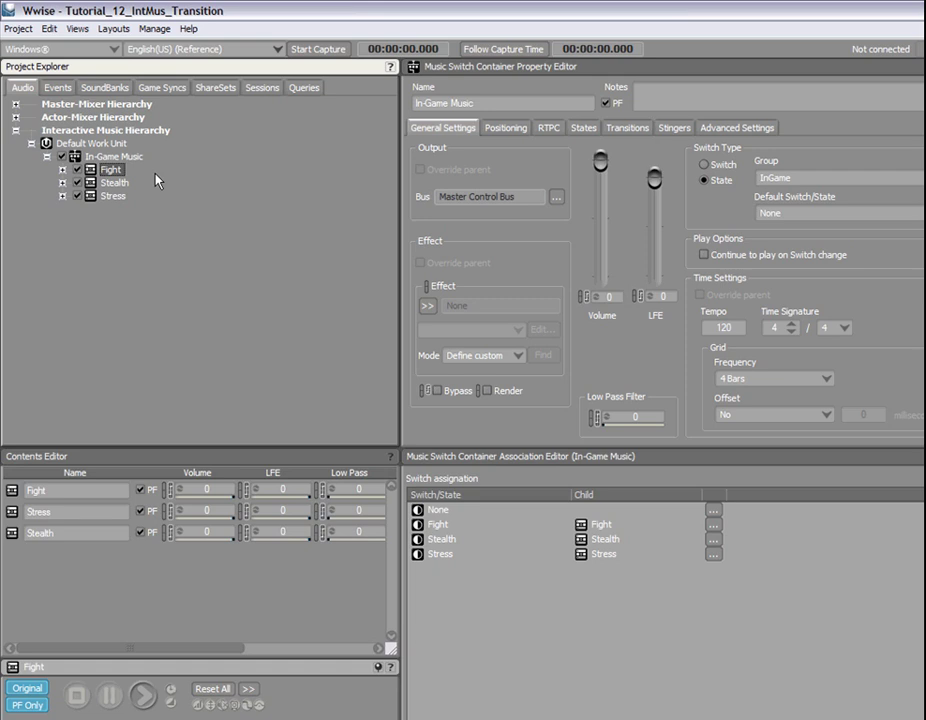
Step: Add a new transition rule on the In-Game Music container's Transitions tab
key(Up)
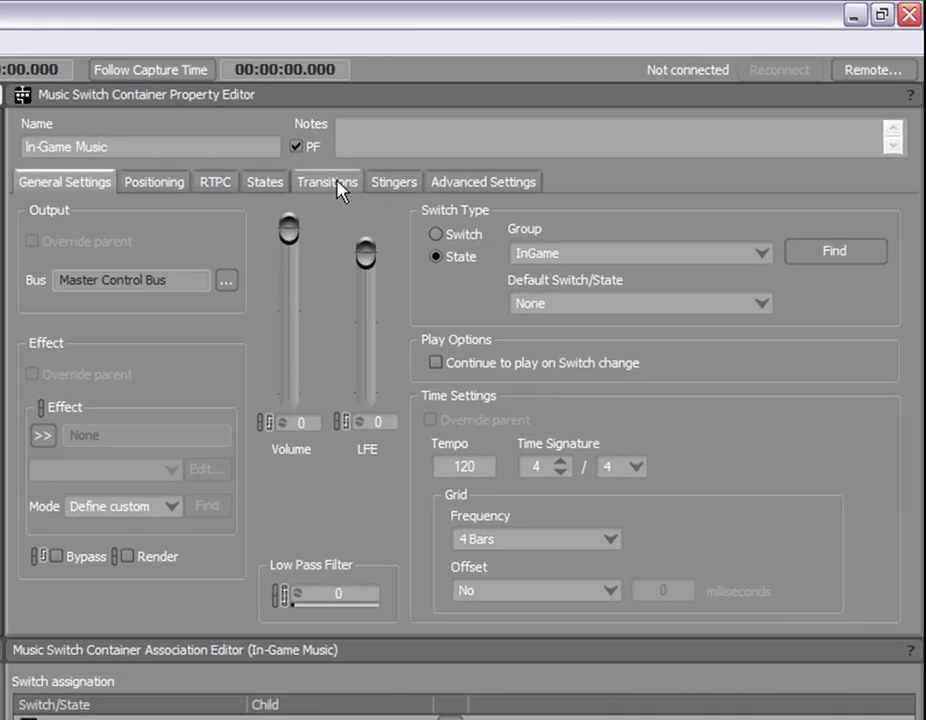
click(630, 128)
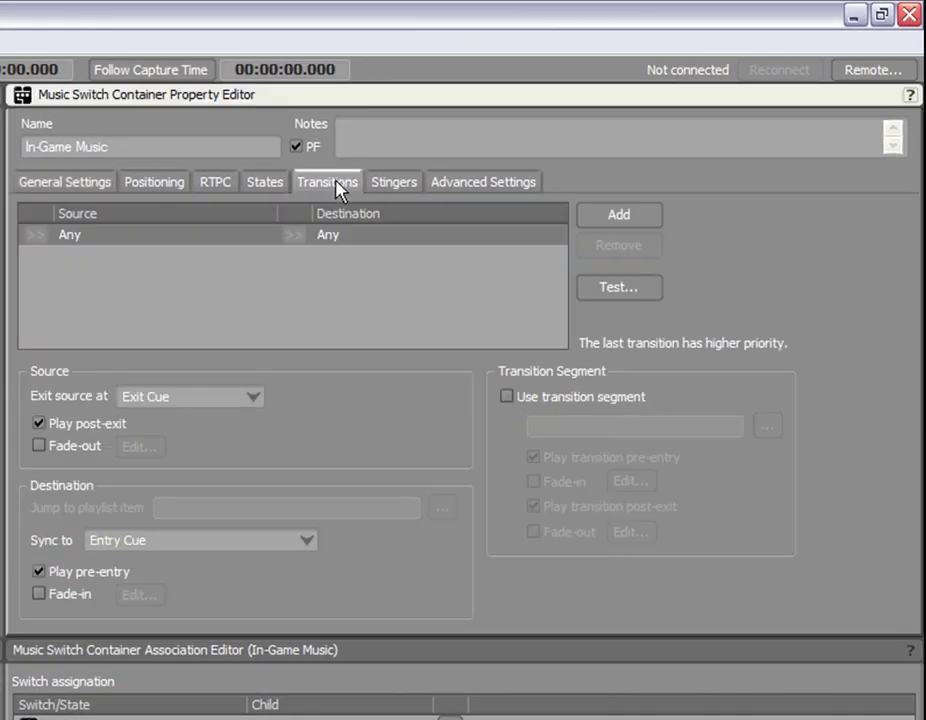
click(250, 243)
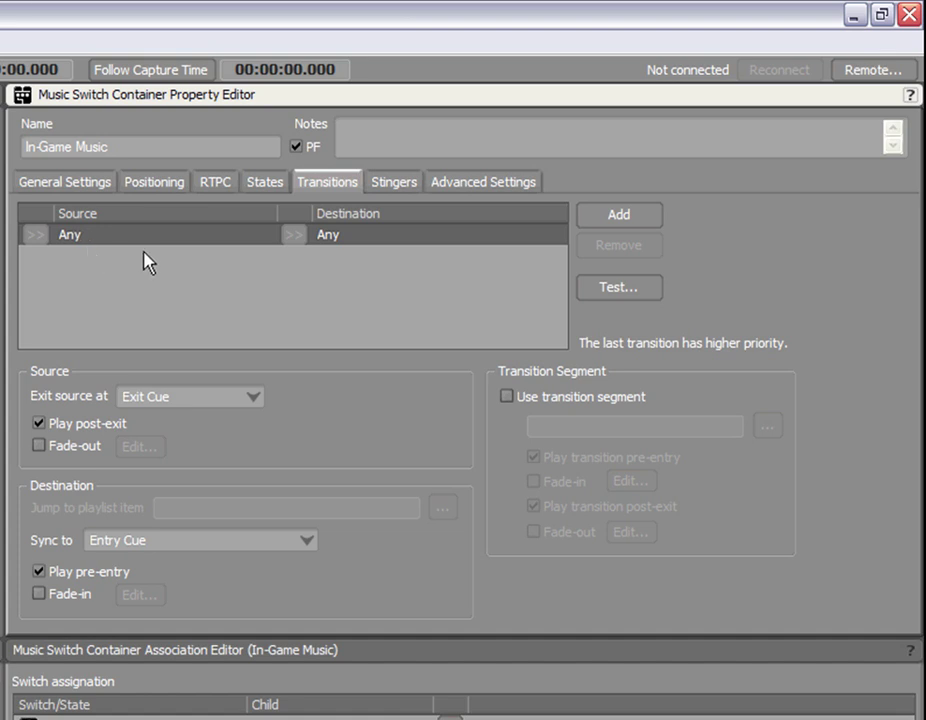
click(616, 222)
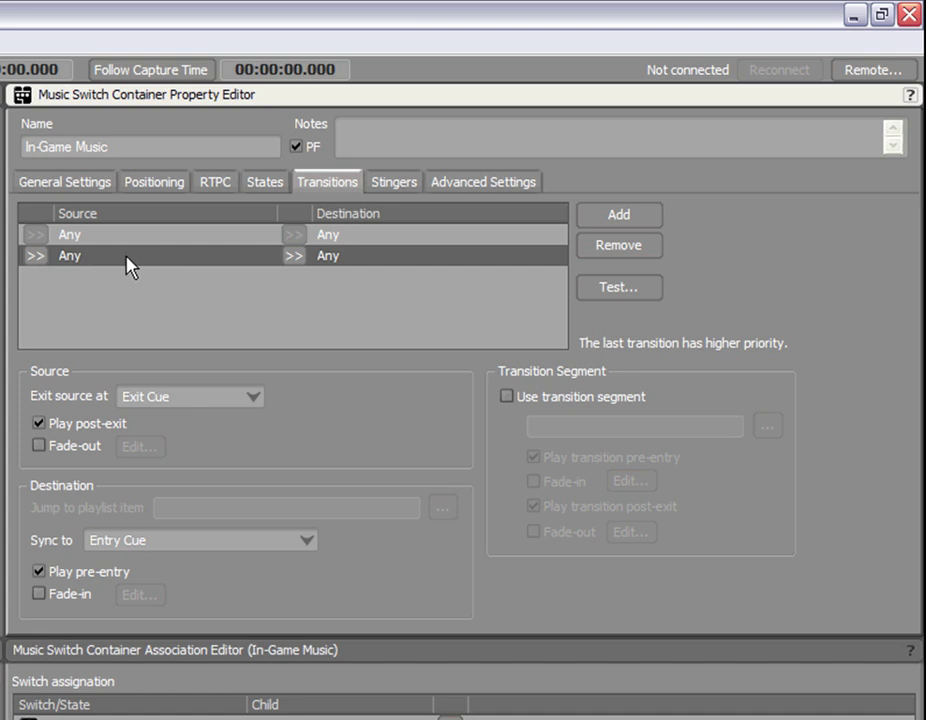
Step: Set the new rule's source to Stealth and its destination to Stress
click(37, 258)
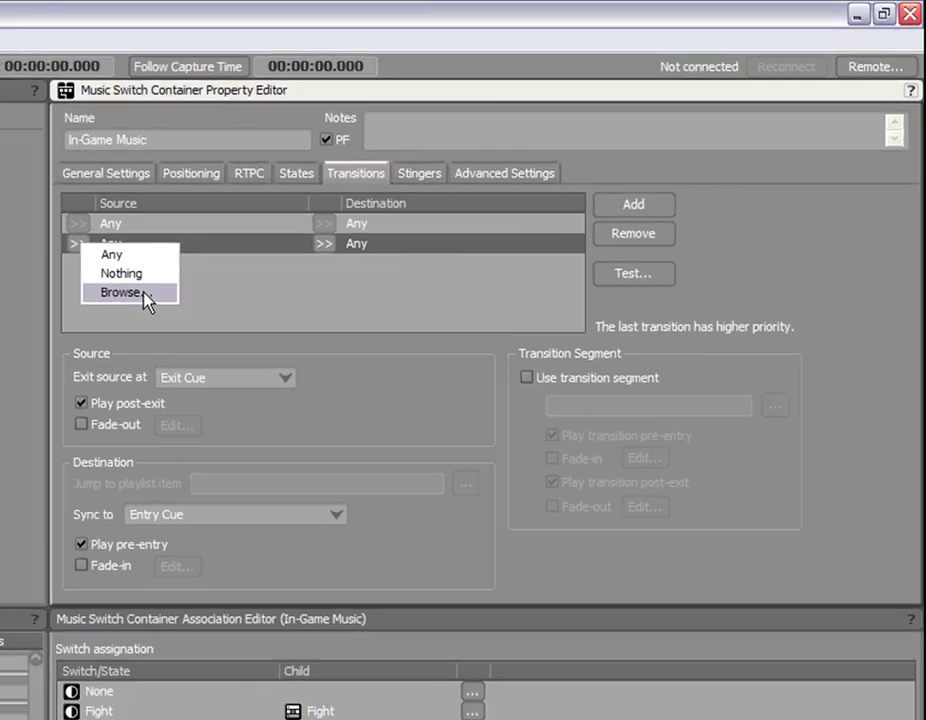
click(102, 307)
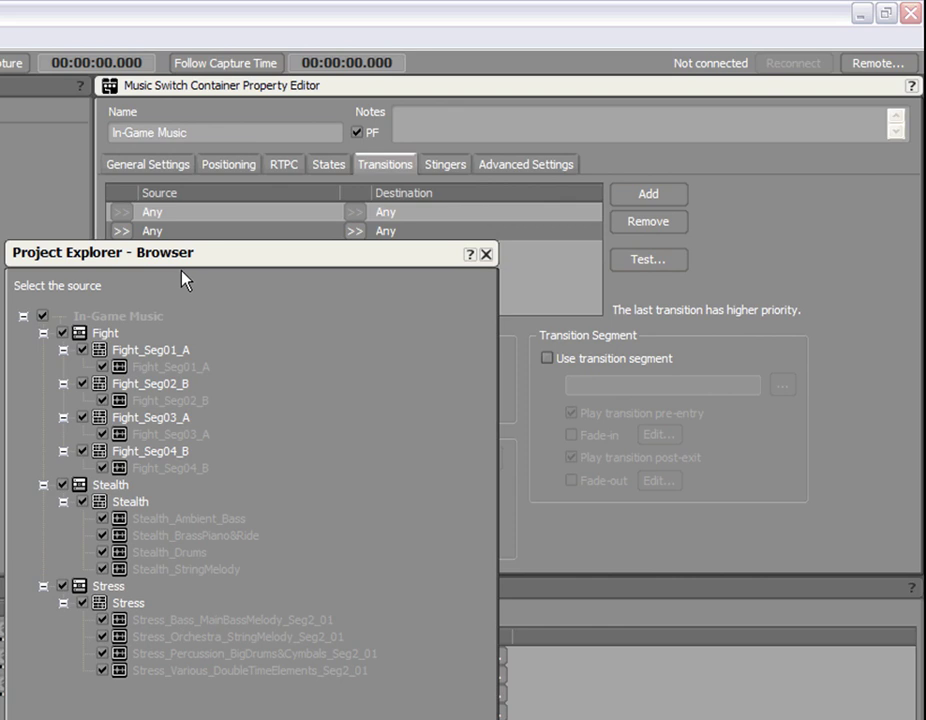
double_click(110, 485)
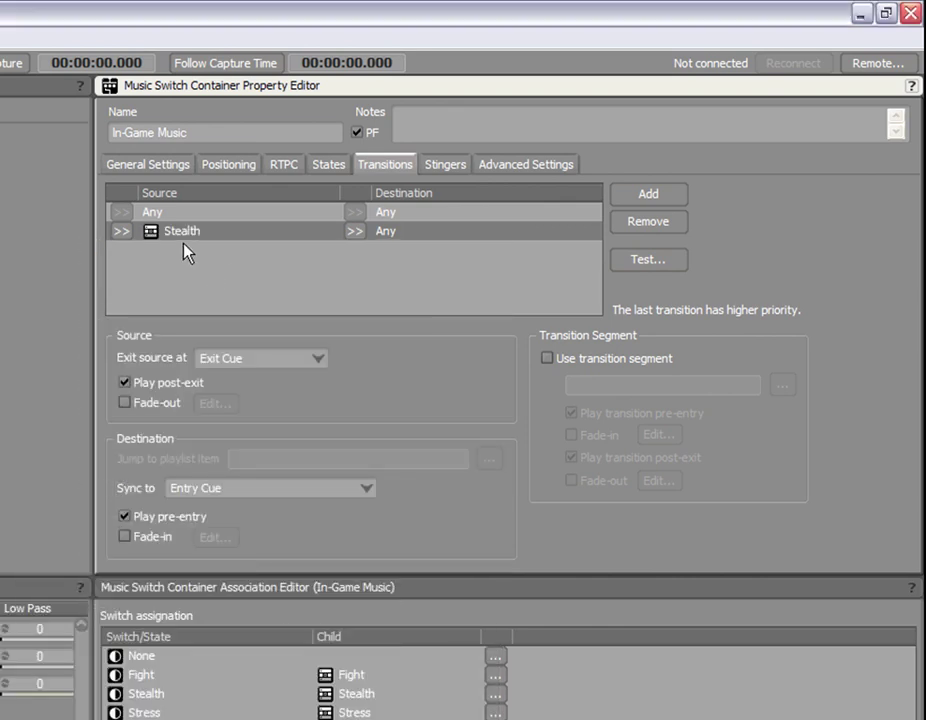
click(365, 236)
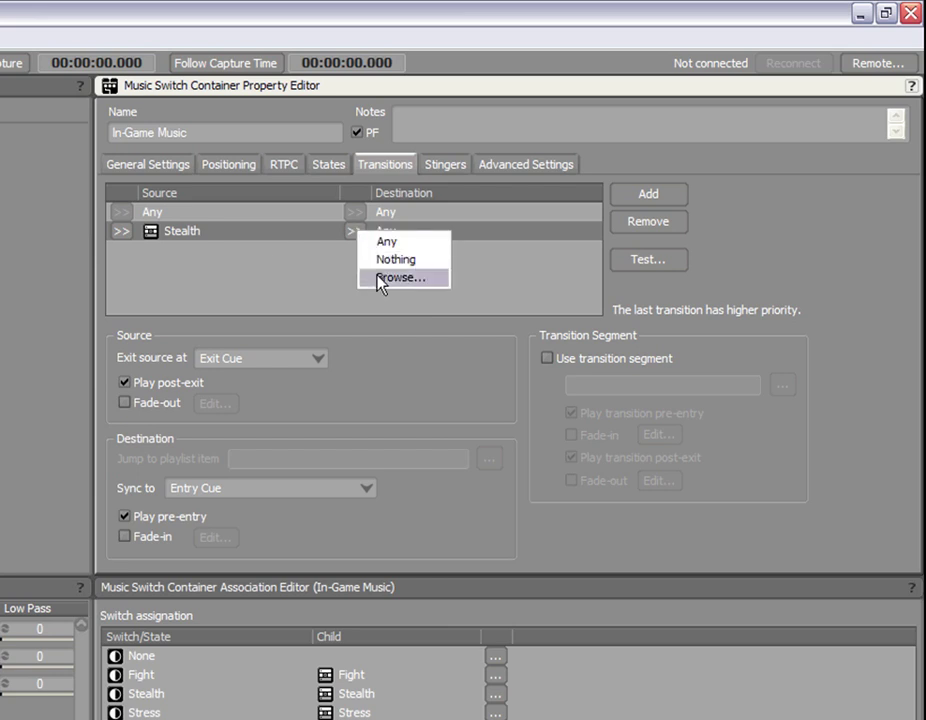
click(380, 277)
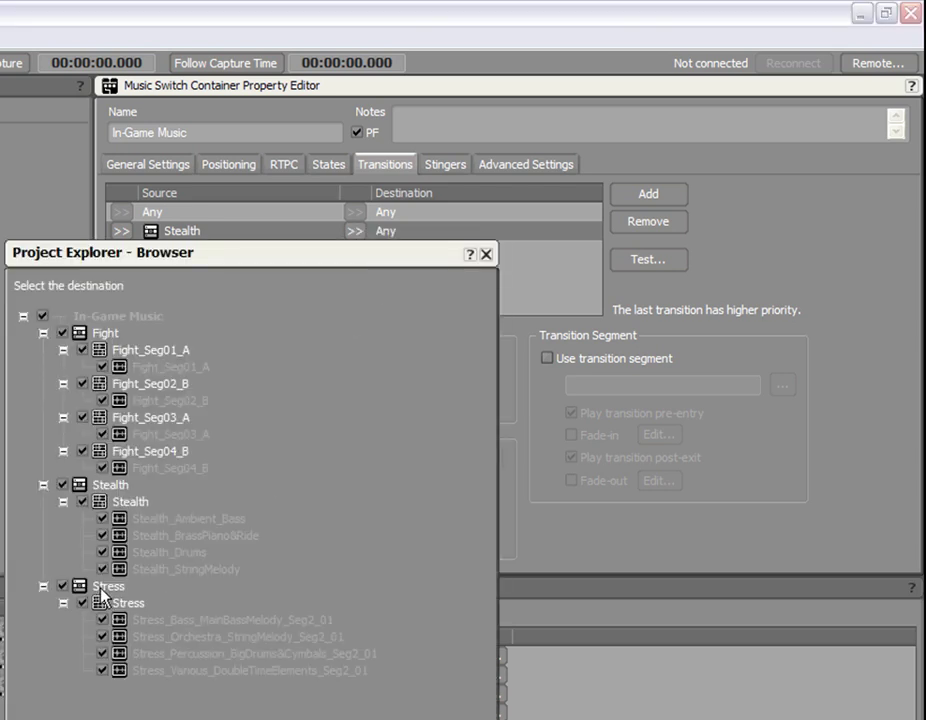
double_click(105, 587)
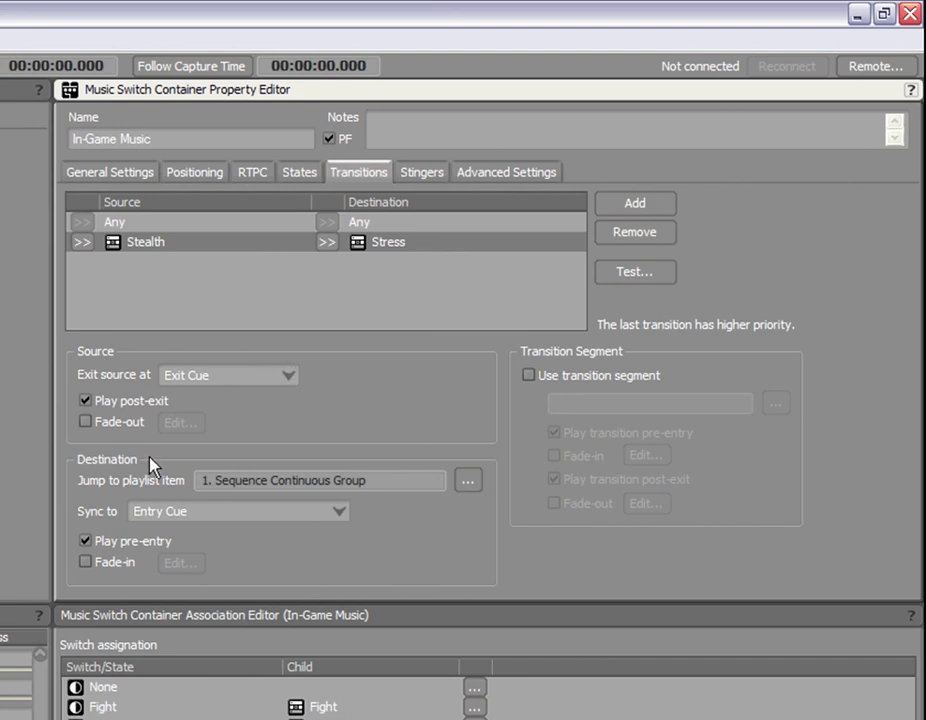
Step: Make the Stealth source exit immediately and enable its fade-out
click(236, 384)
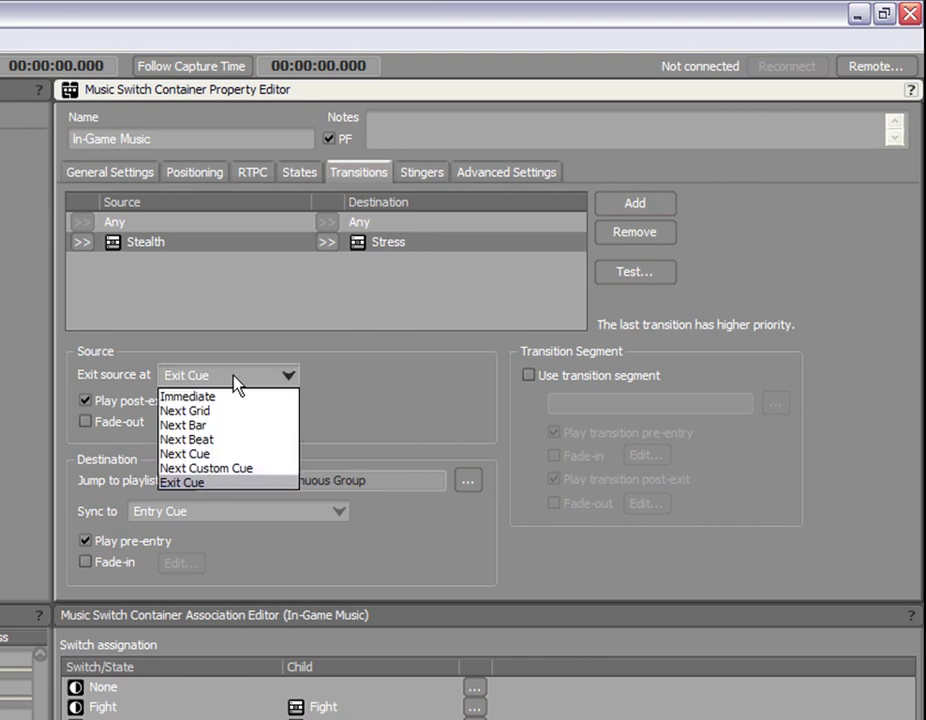
click(230, 397)
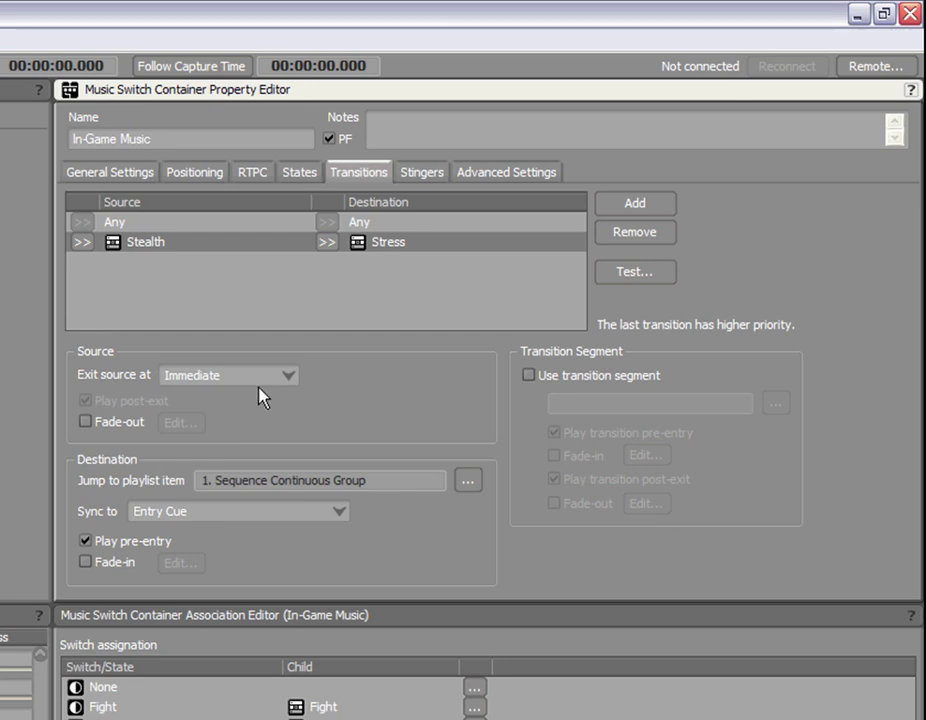
click(120, 424)
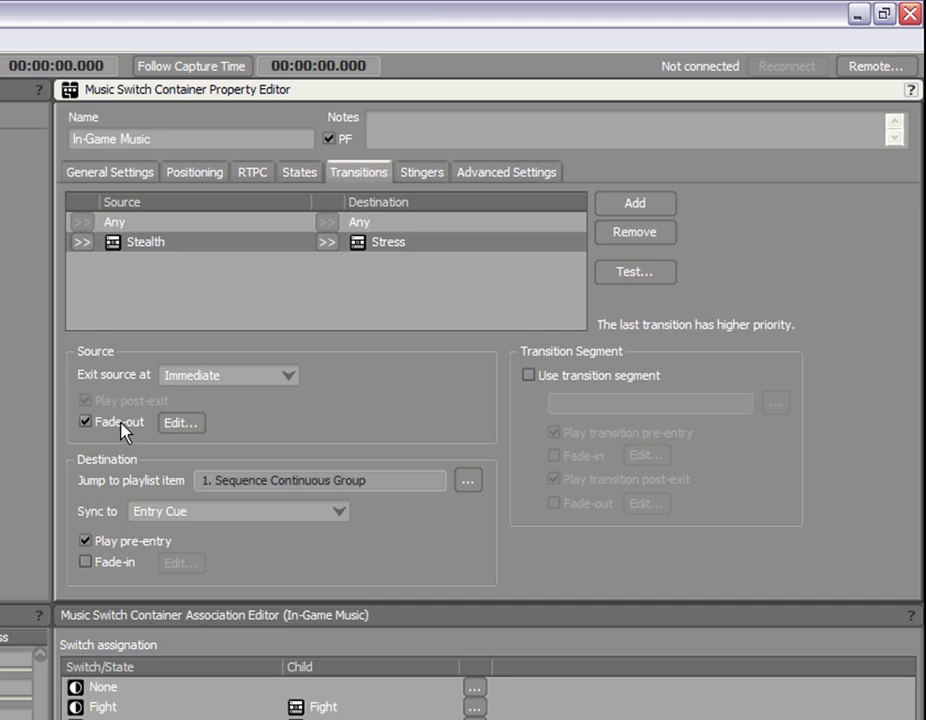
Step: Give the source fade-out a time of 3, offset 1.6 and an S-curve shape
click(182, 424)
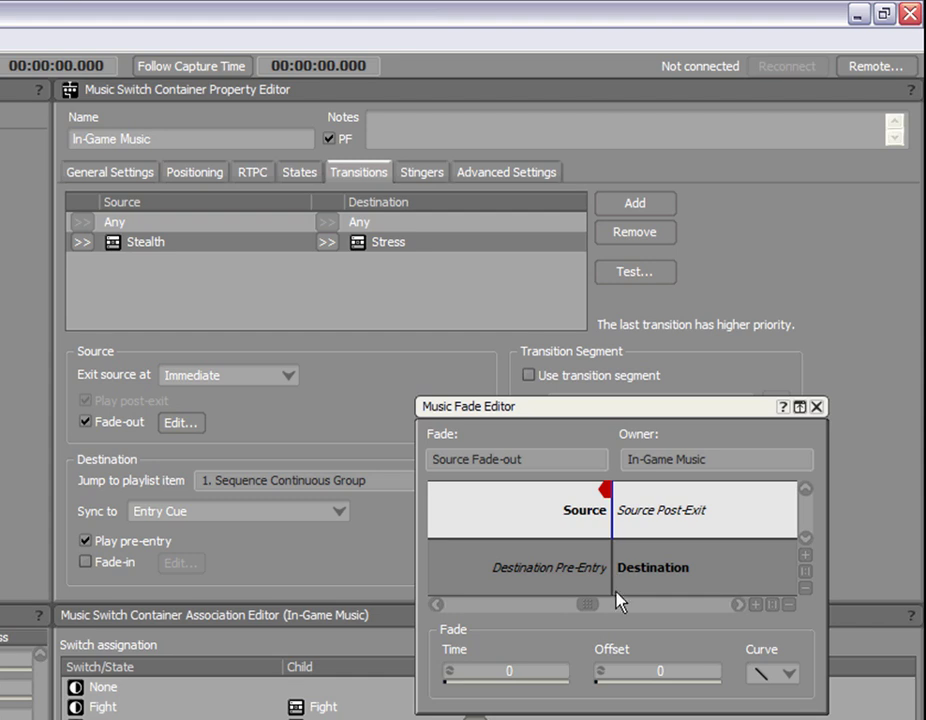
click(508, 671)
text(3)
key(Return)
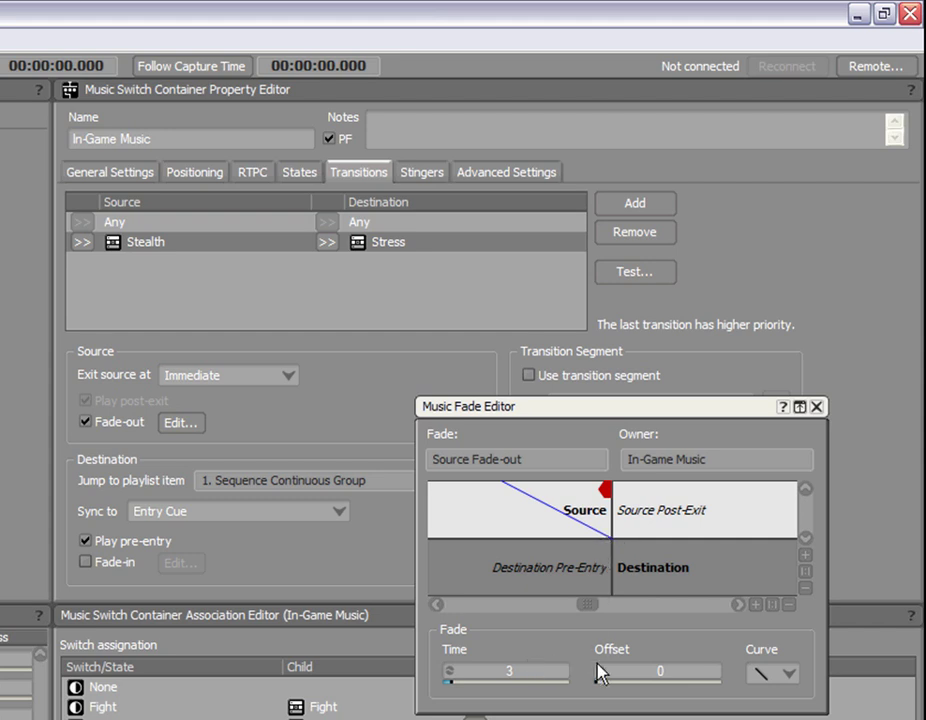
drag(600, 680, 664, 680)
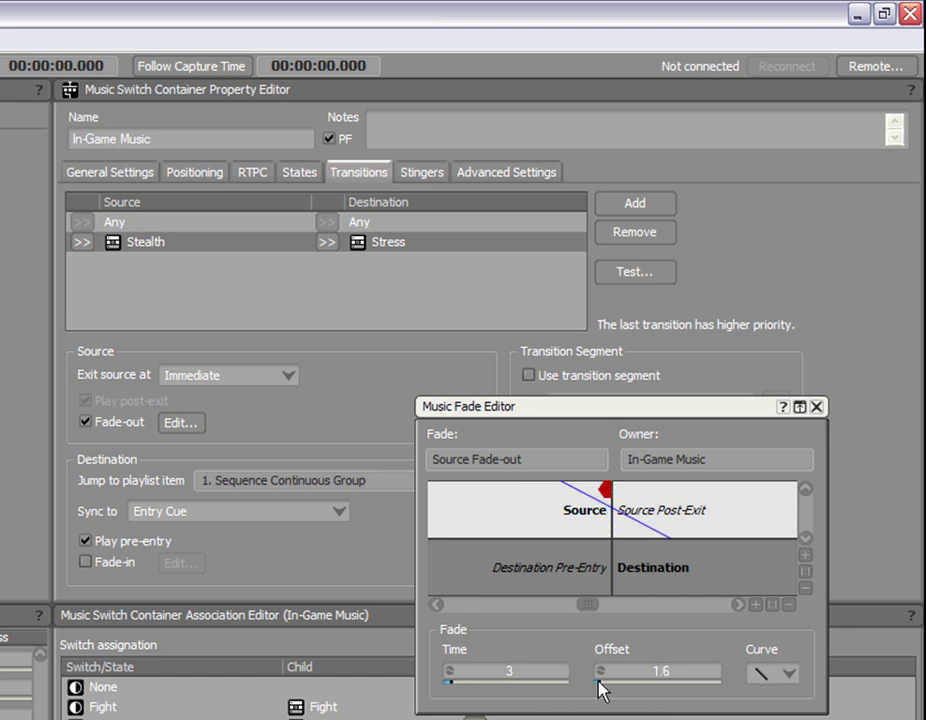
click(786, 678)
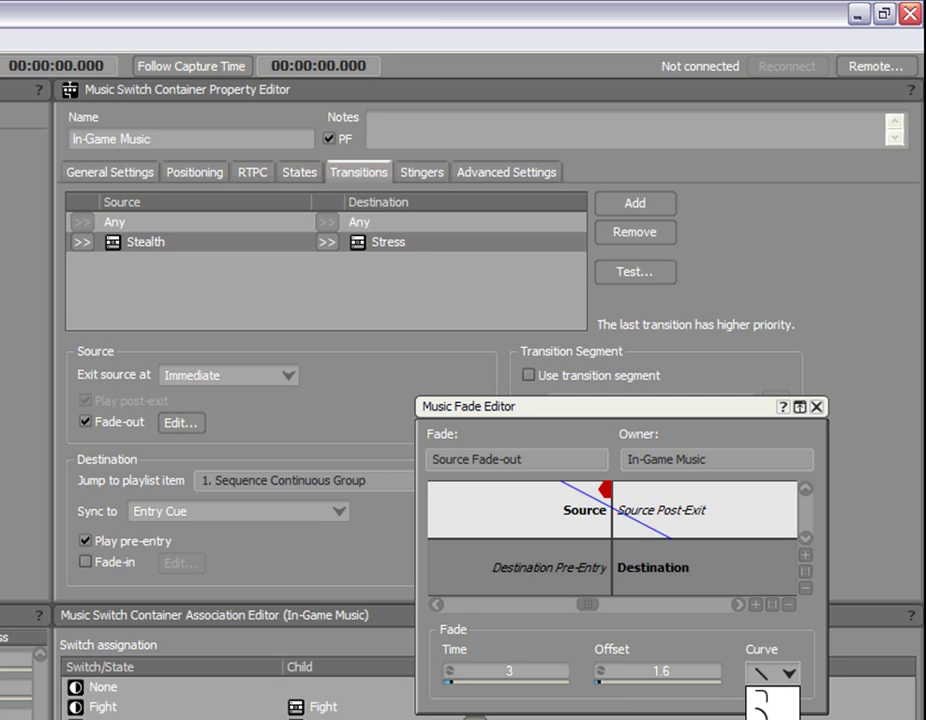
key(Down)
key(Return)
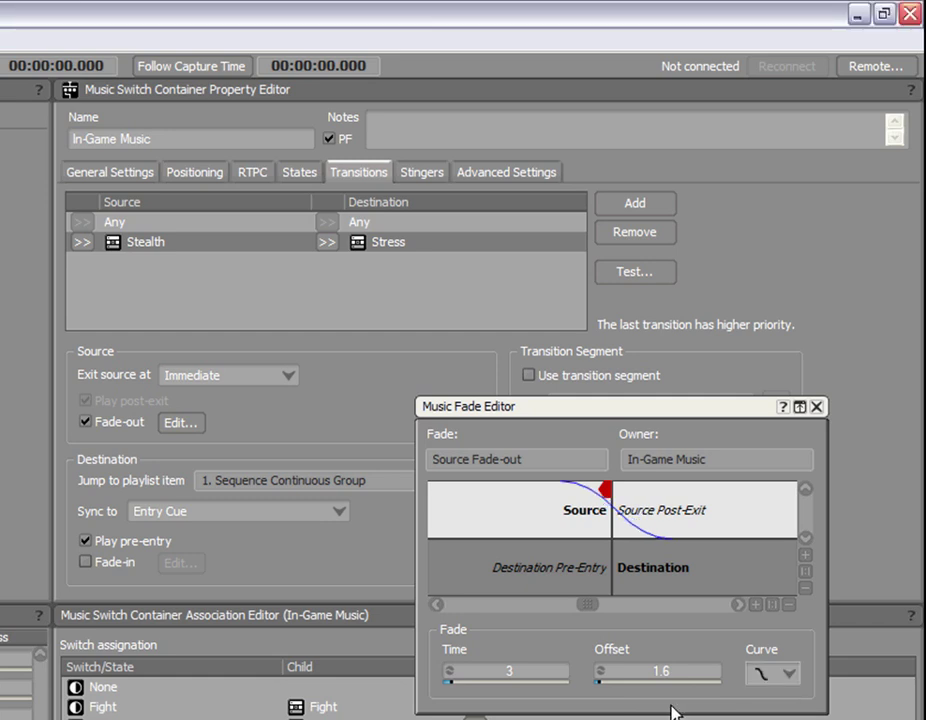
click(816, 406)
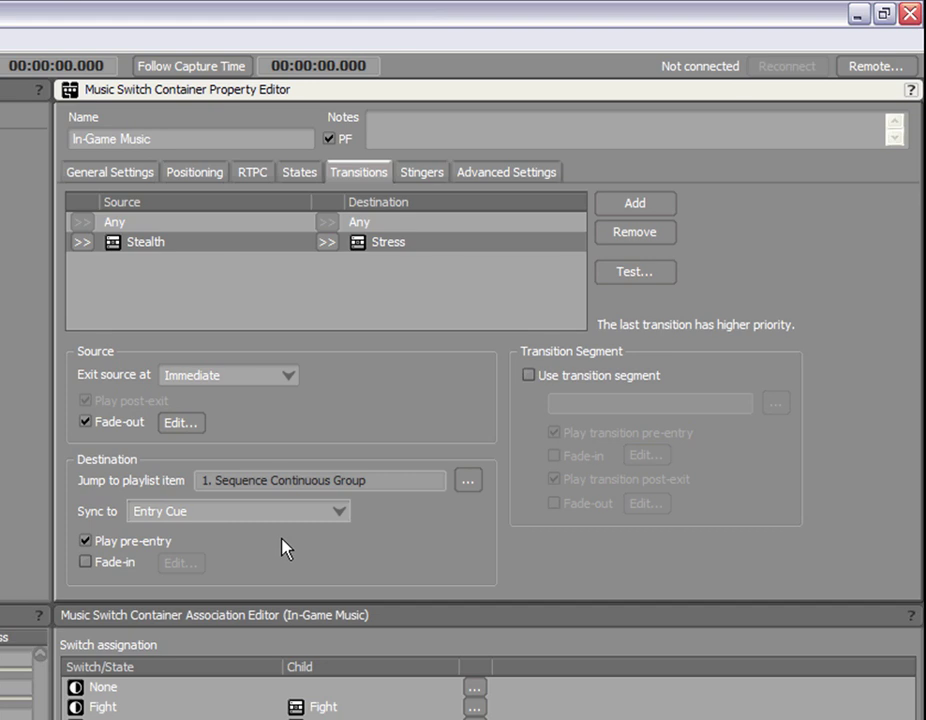
Step: Sync to Same Time as Playing Segment and fade Stress in over 3.2 with an S-curve
click(289, 516)
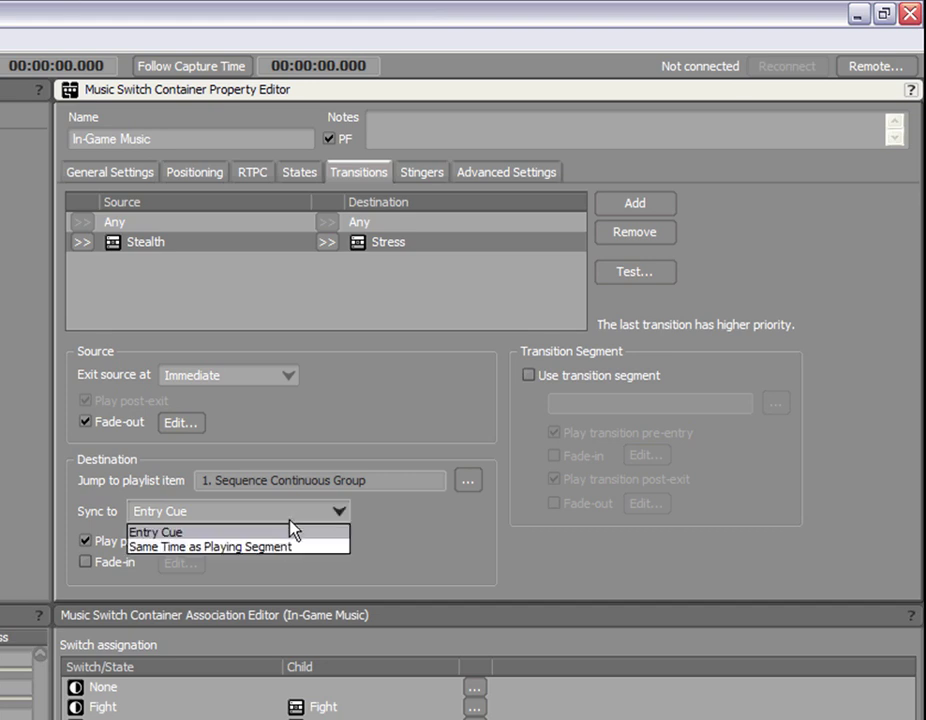
click(300, 546)
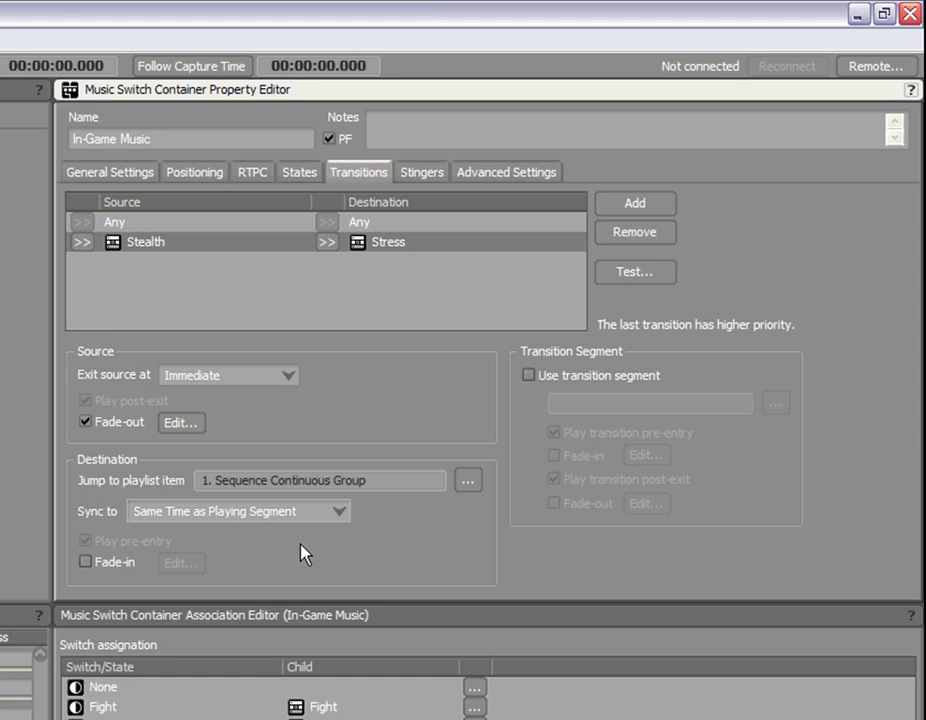
click(111, 561)
click(174, 565)
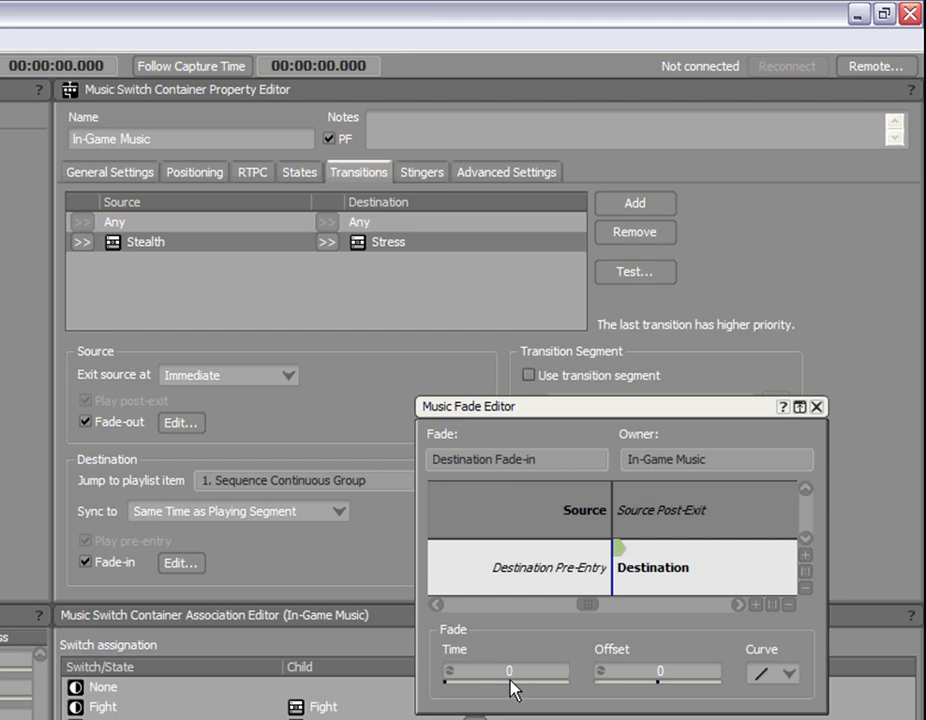
drag(512, 688, 624, 688)
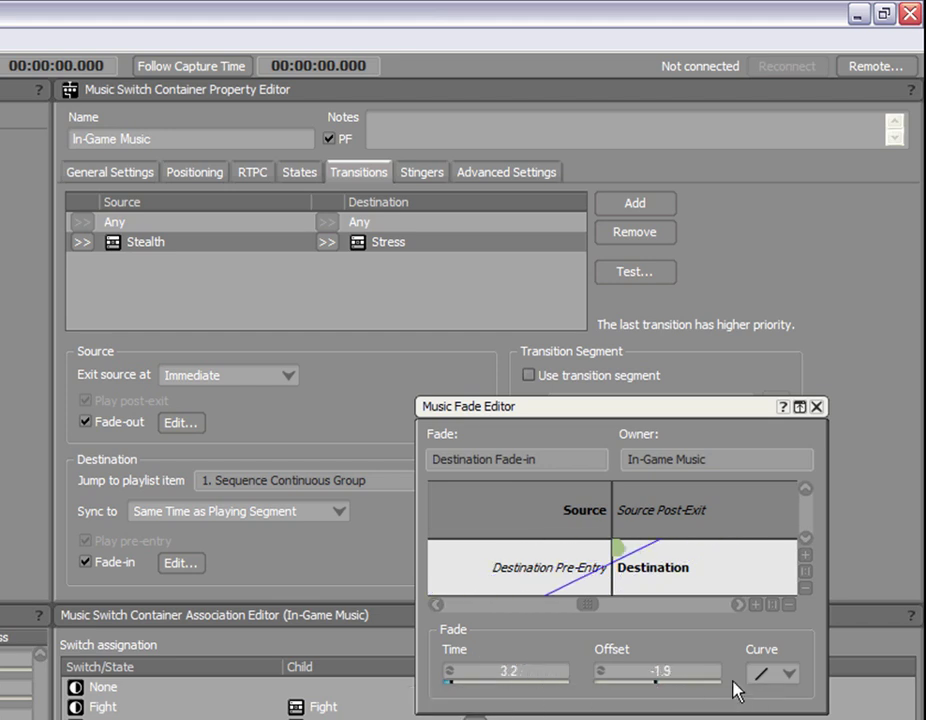
click(768, 674)
click(762, 706)
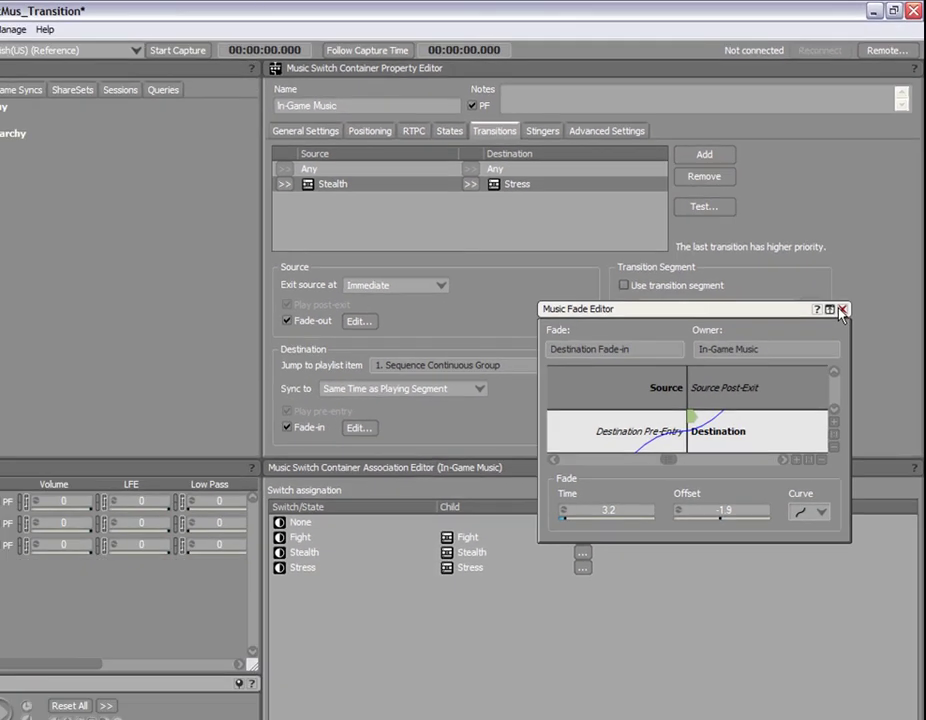
click(823, 380)
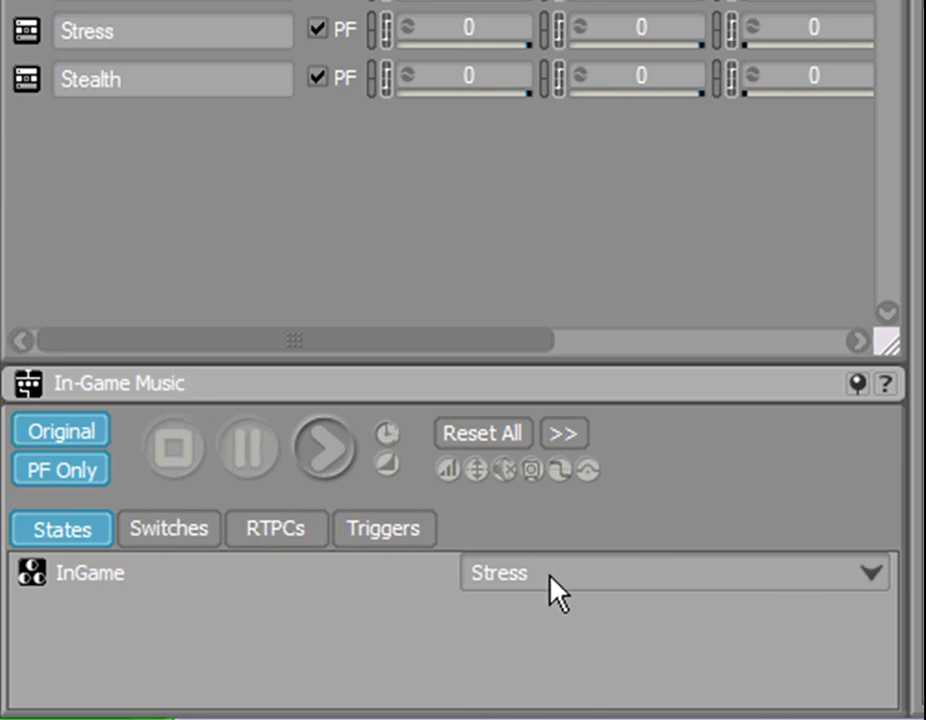
click(550, 575)
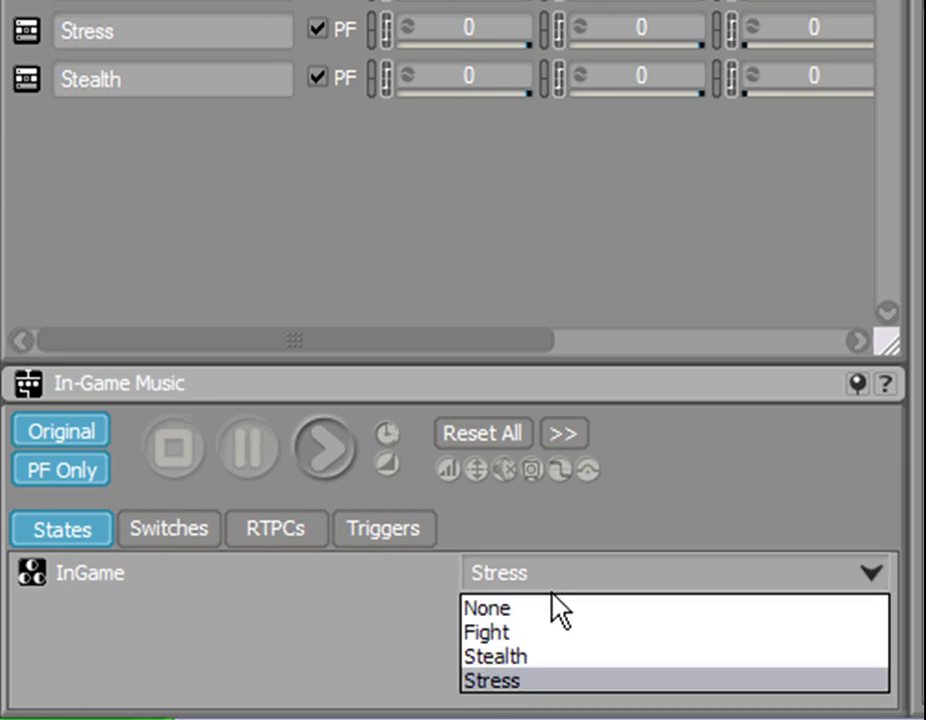
click(550, 658)
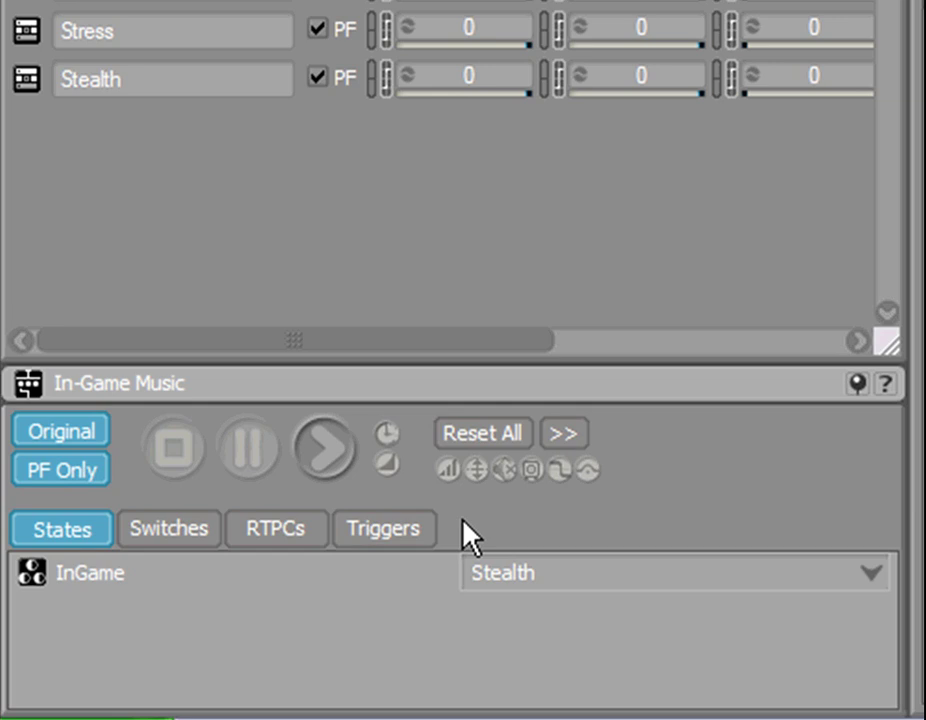
click(337, 460)
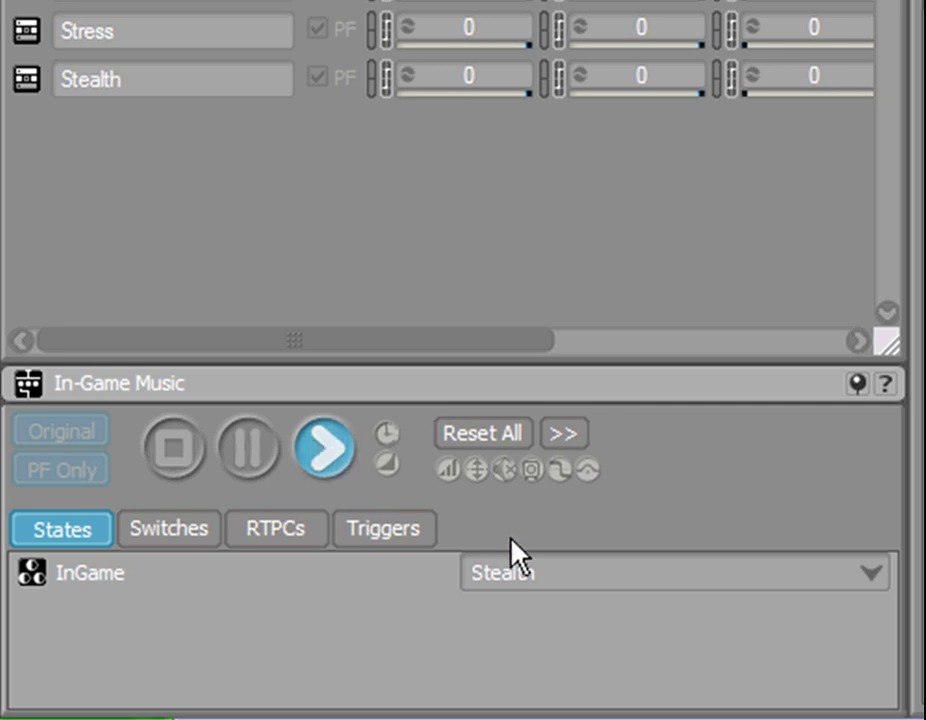
click(558, 573)
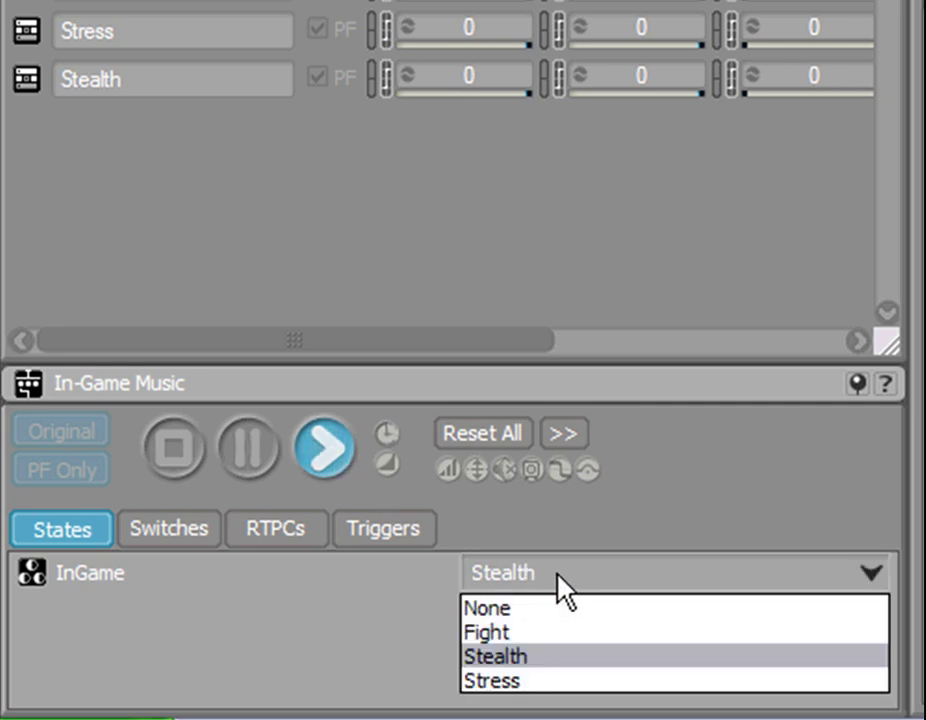
click(551, 680)
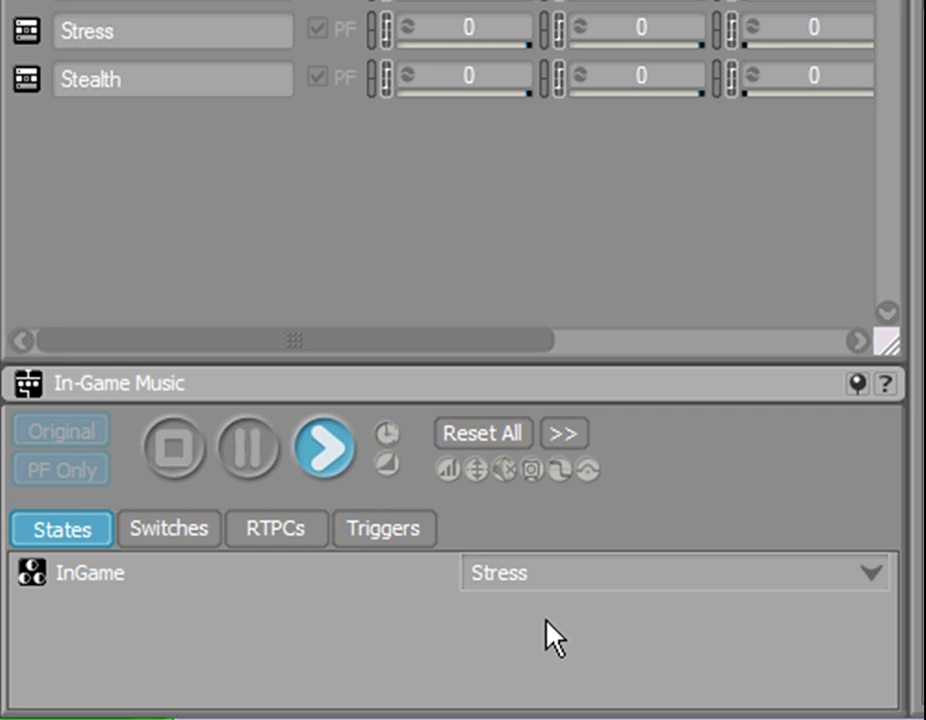
click(193, 463)
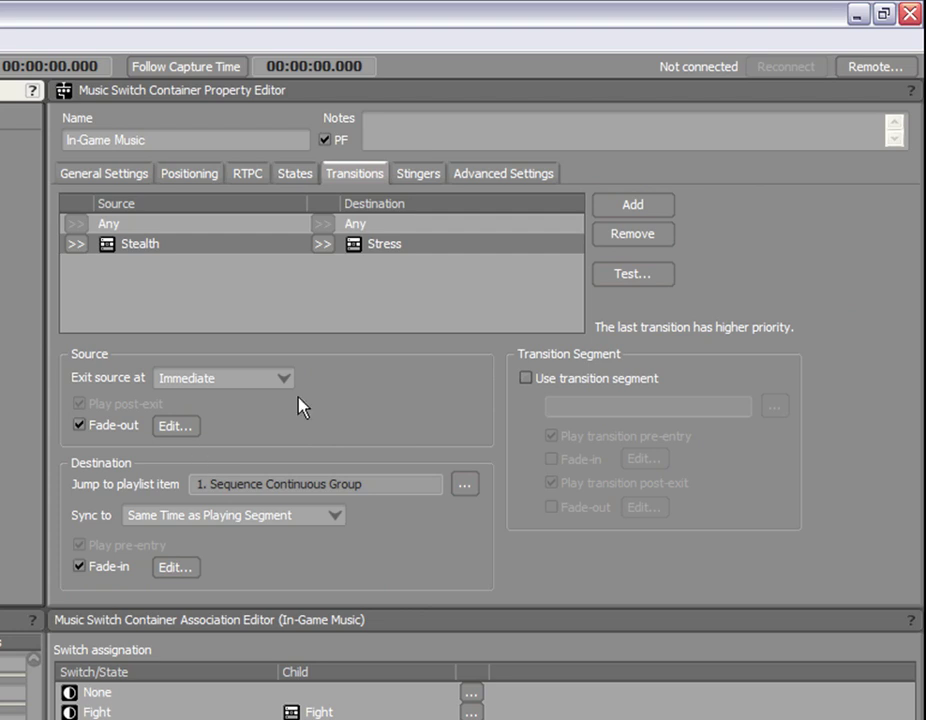
Step: Add a new transition rule from Stress to Stealth
click(626, 209)
click(77, 264)
click(127, 316)
double_click(62, 619)
click(322, 264)
click(380, 323)
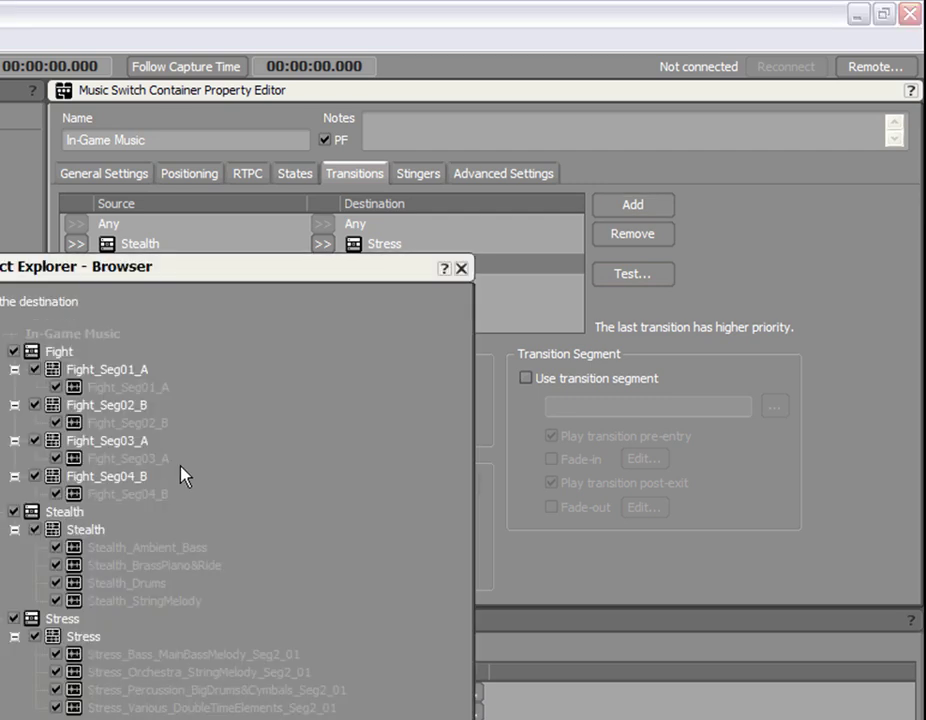
double_click(63, 514)
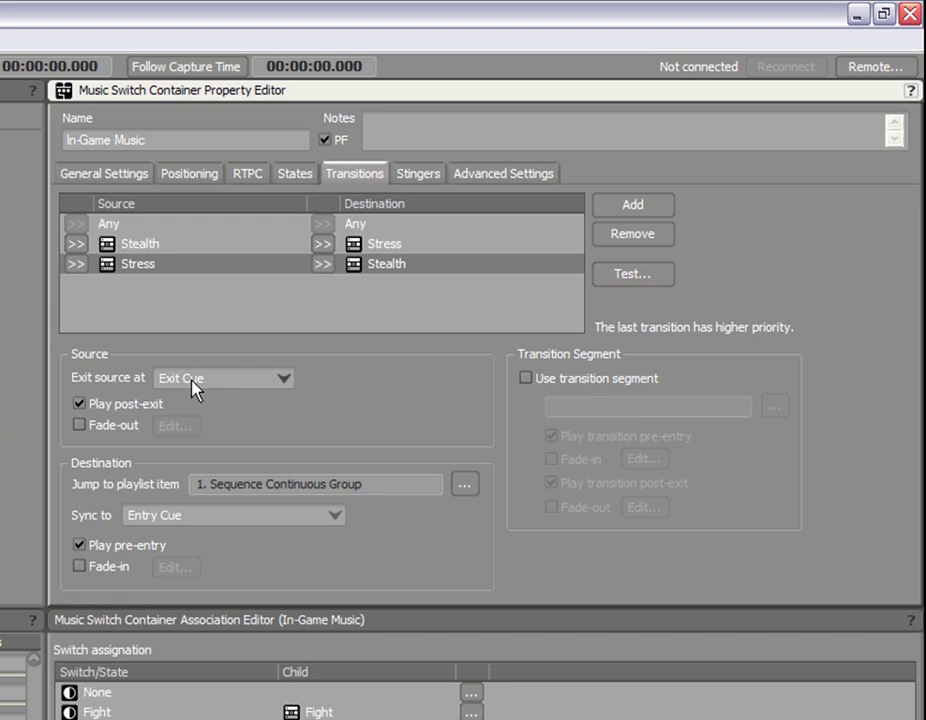
Step: Exit Stress immediately with an S-curve fade-out of time 3, offset 1.3
click(214, 386)
click(227, 401)
click(140, 427)
click(174, 426)
text(3)
key(Return)
drag(621, 678, 674, 665)
click(773, 678)
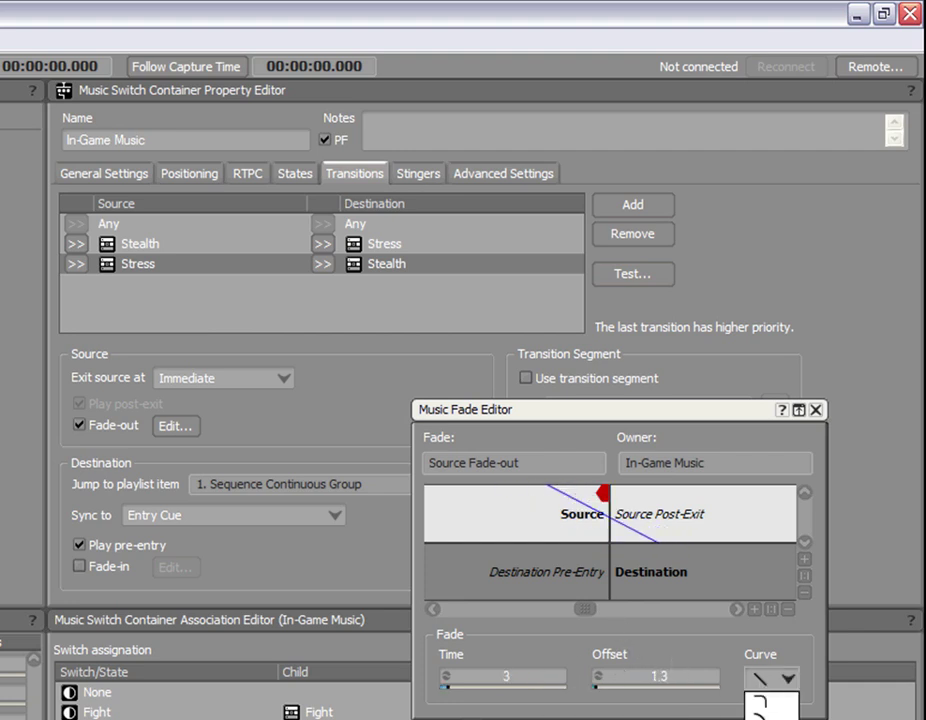
click(710, 706)
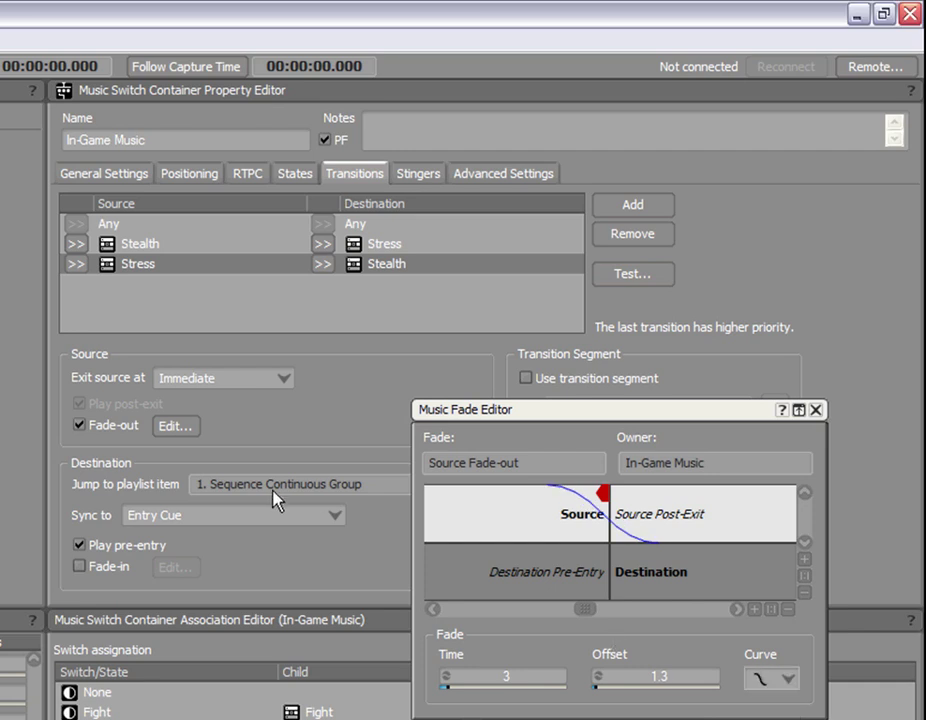
Step: Sync Stealth to Same Time as Playing Segment with a fade-in time of 3
click(150, 517)
click(187, 551)
click(80, 566)
click(175, 567)
double_click(504, 676)
text(3)
key(Return)
mouse_move(670, 697)
mouse_down()
mouse_move(662, 697)
mouse_move(670, 694)
mouse_up()
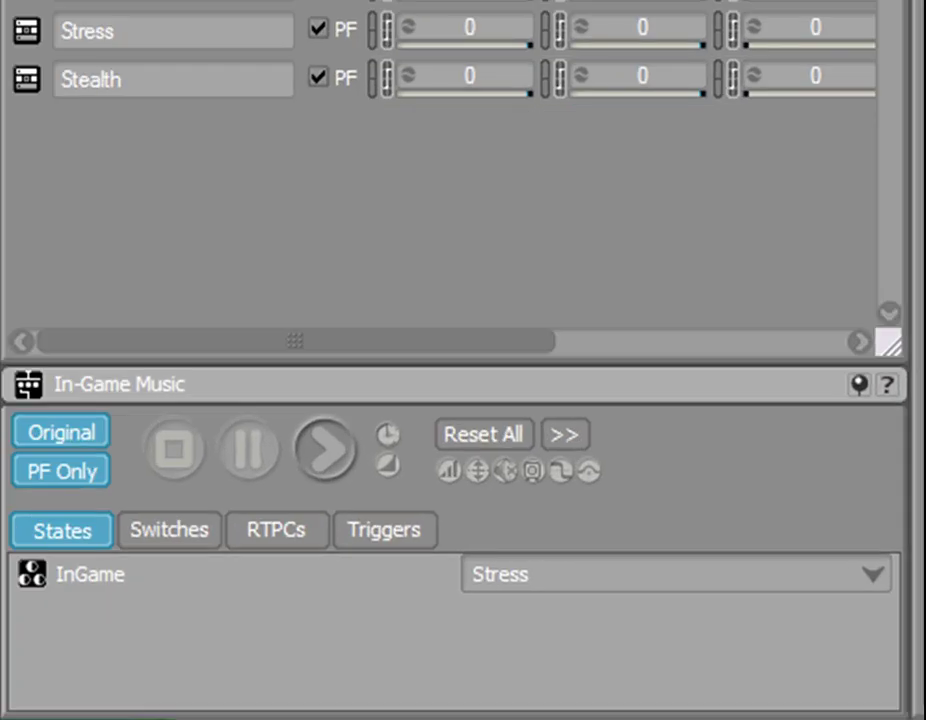
Step: Play In-Game Music at Stress, then switch the InGame state to Stealth
click(46, 680)
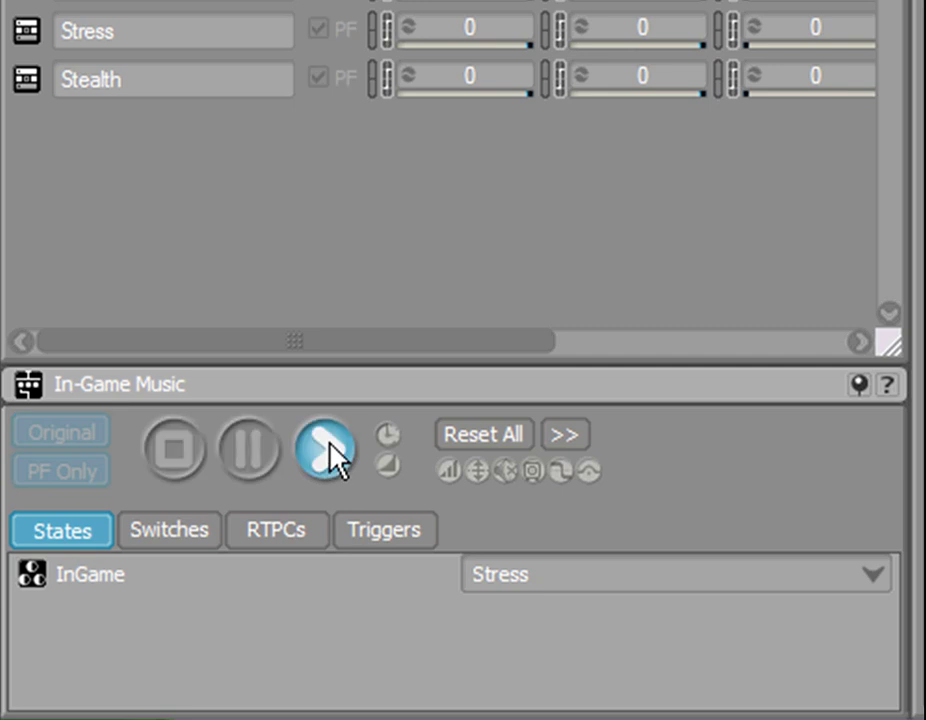
click(589, 585)
click(553, 659)
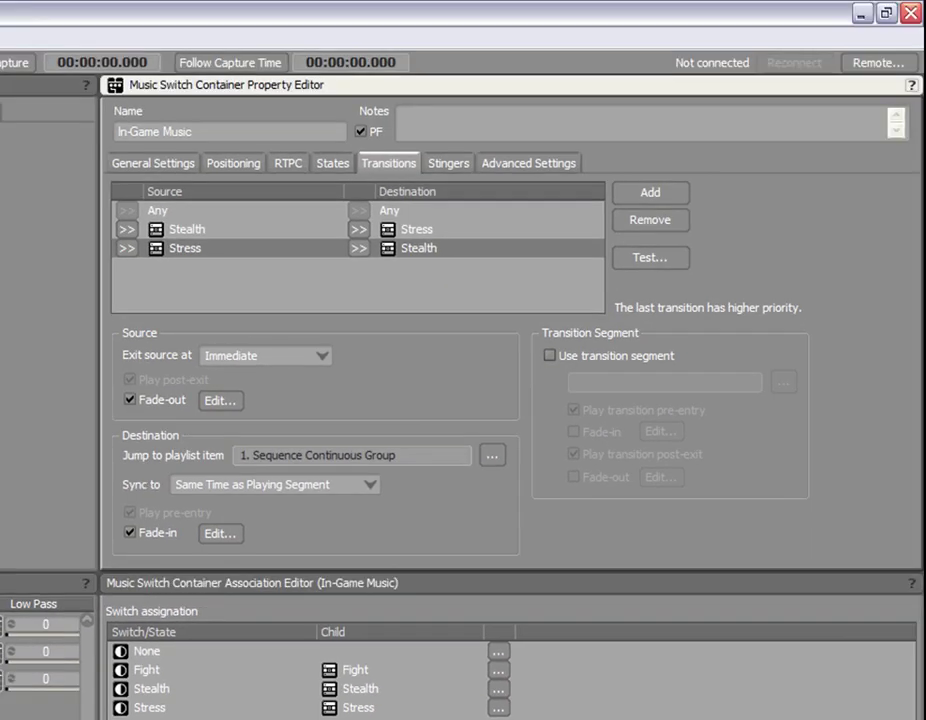
Step: Add a new transition rule from Stress to Fight
click(650, 193)
click(125, 268)
click(166, 311)
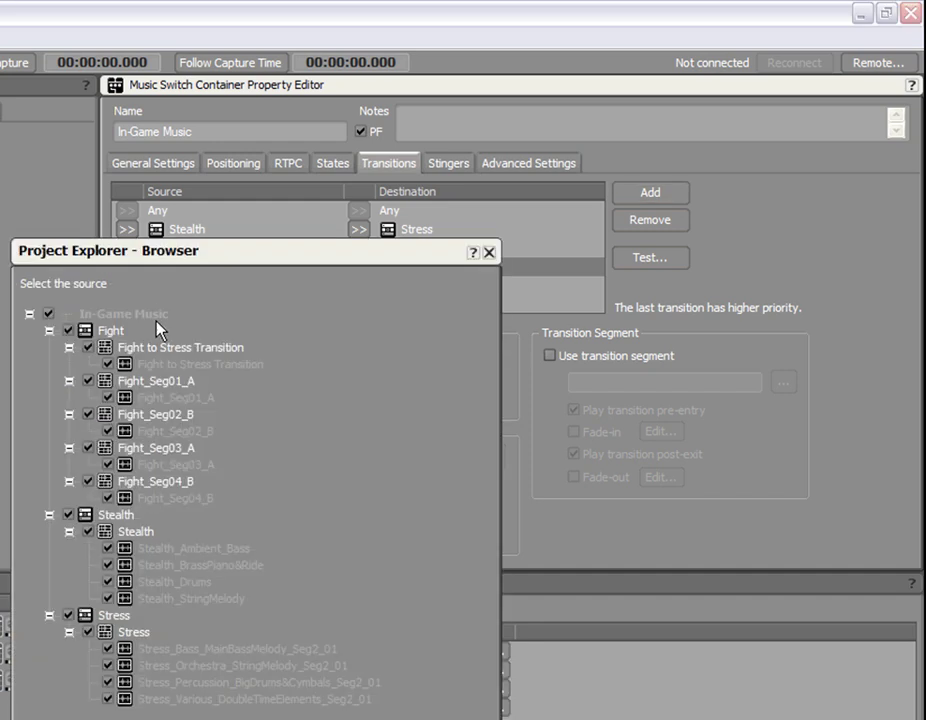
double_click(118, 616)
click(362, 268)
click(405, 310)
double_click(88, 332)
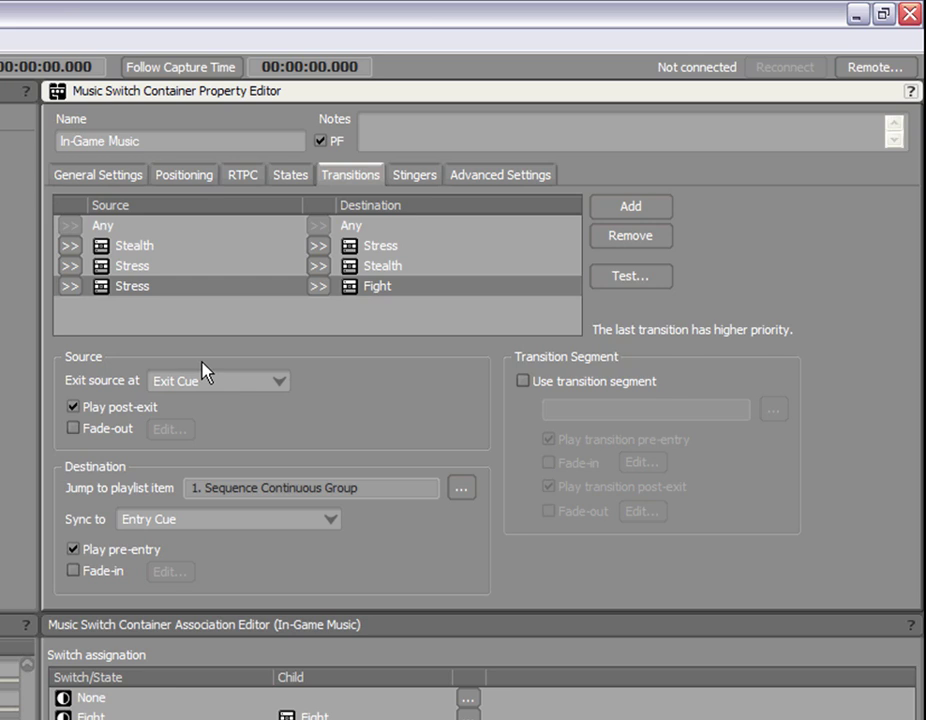
Step: Exit Stress at Next Bar with a logarithmic fade-out of time 2.8, offset 1.3
click(232, 386)
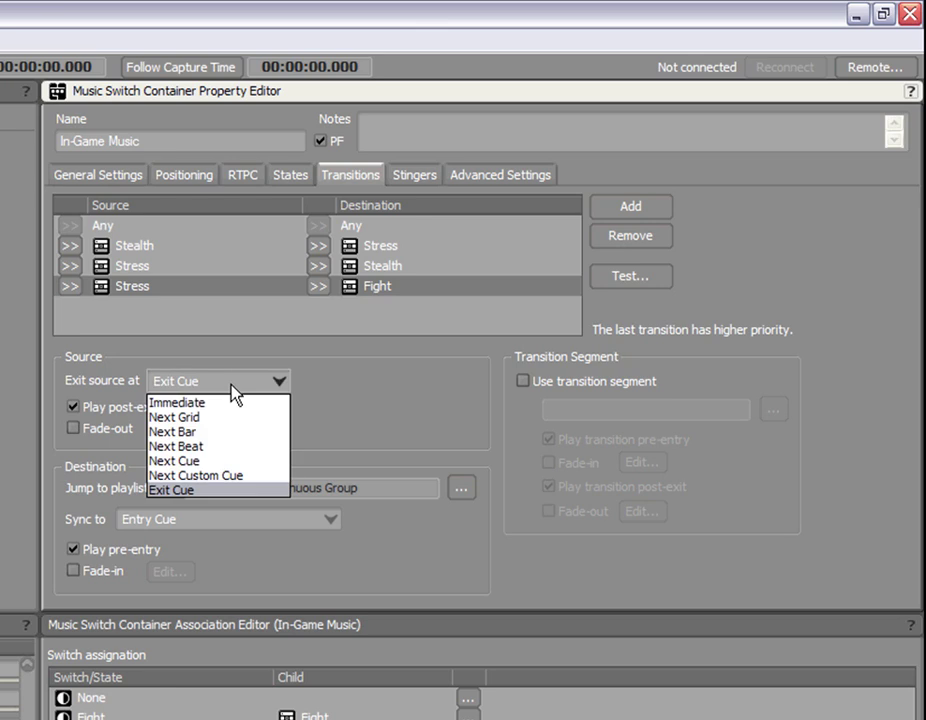
click(228, 432)
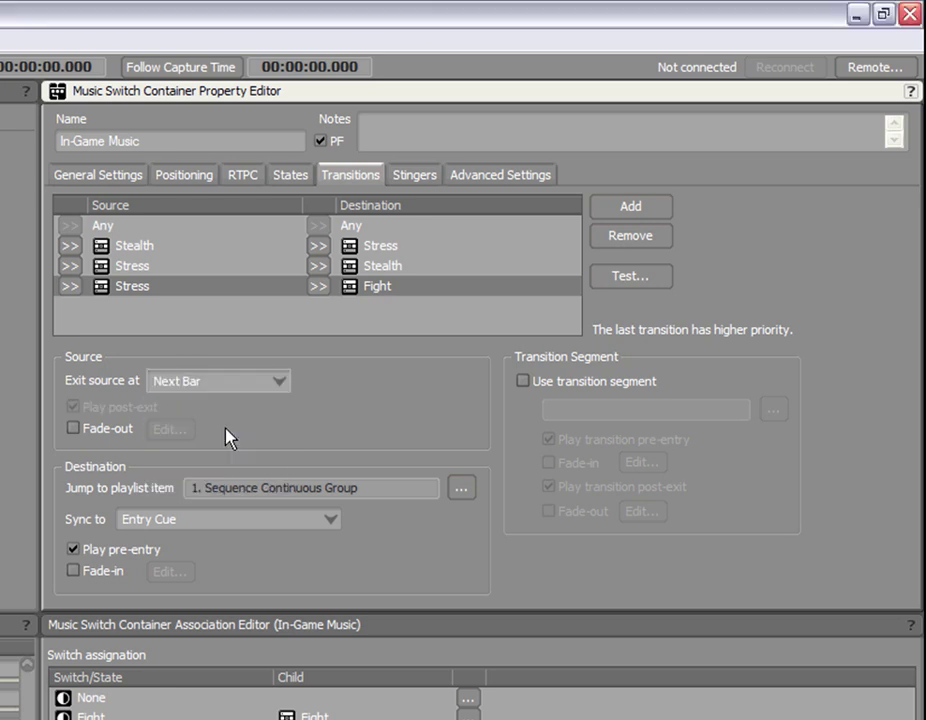
click(114, 438)
click(166, 432)
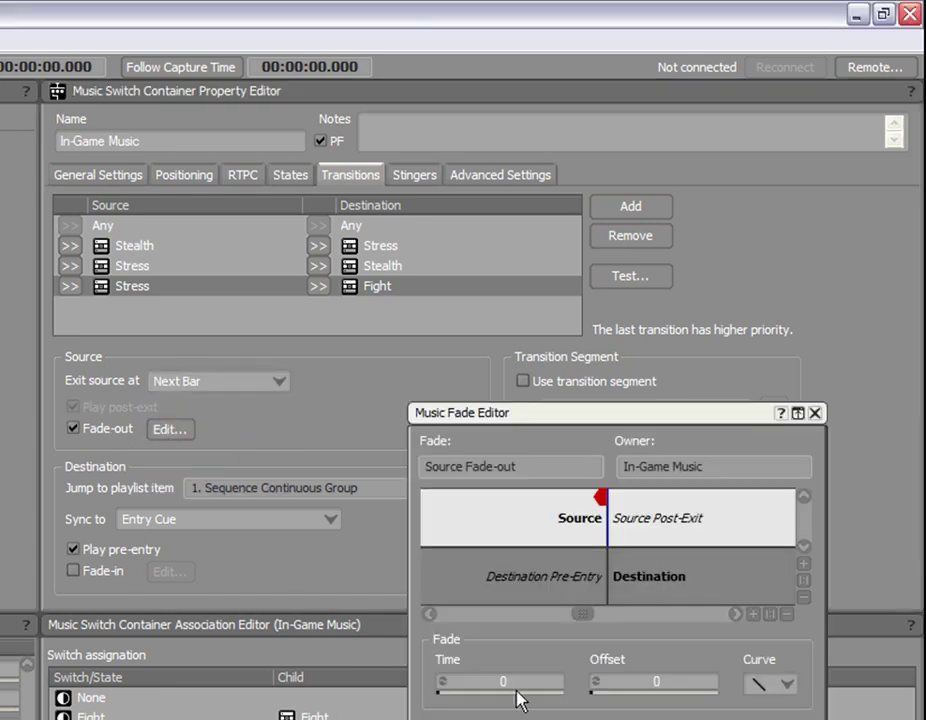
drag(527, 703, 512, 670)
drag(616, 696, 665, 705)
click(764, 686)
click(760, 708)
click(815, 412)
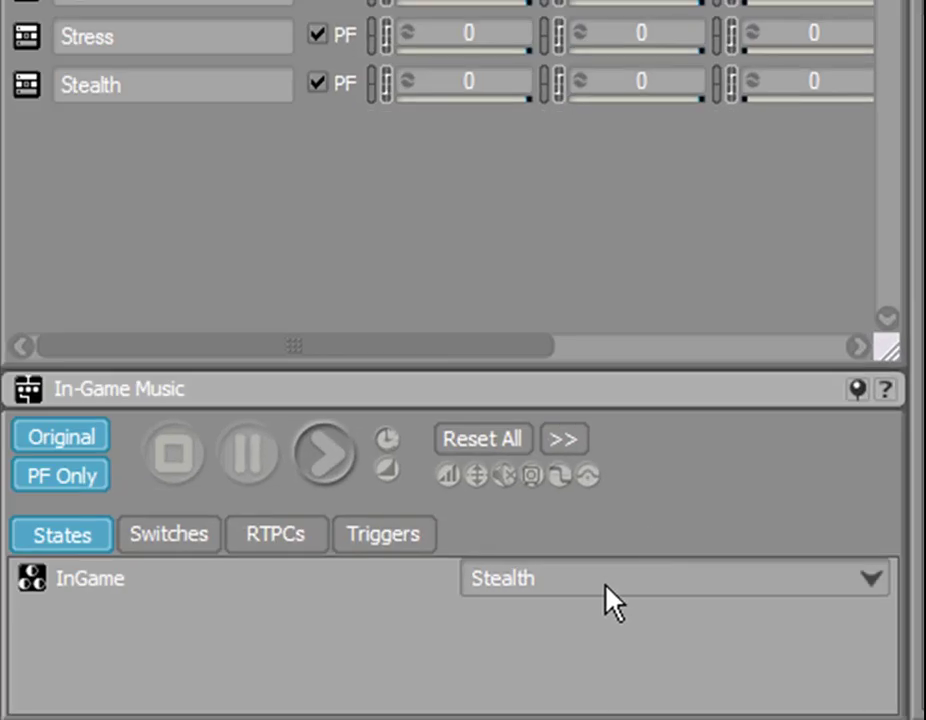
Step: Play from the Stress state, switch InGame to Fight, then stop playback
click(612, 600)
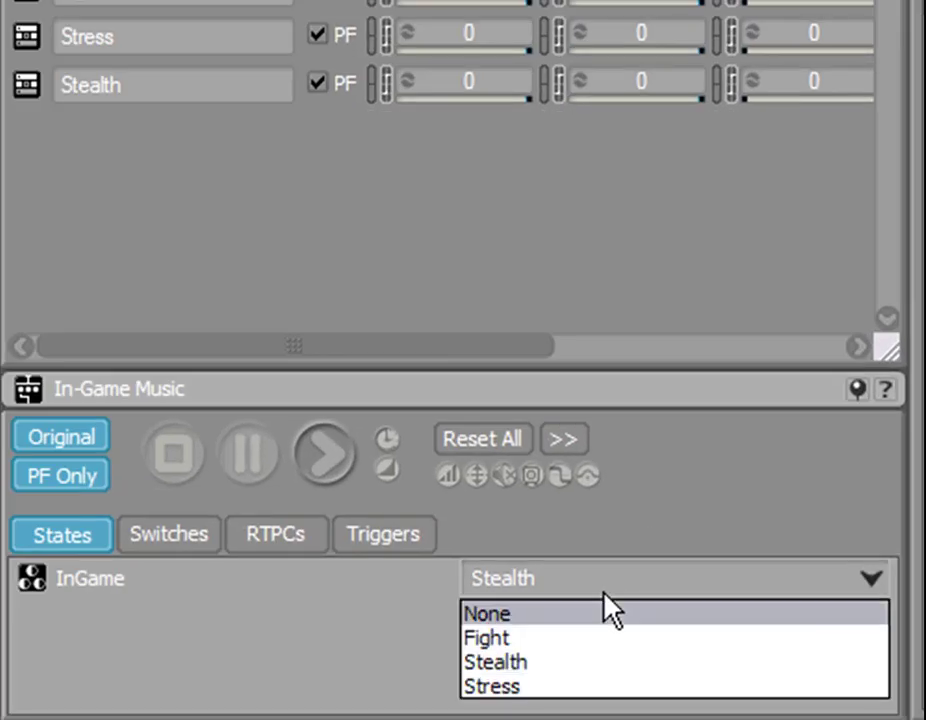
click(595, 683)
click(325, 452)
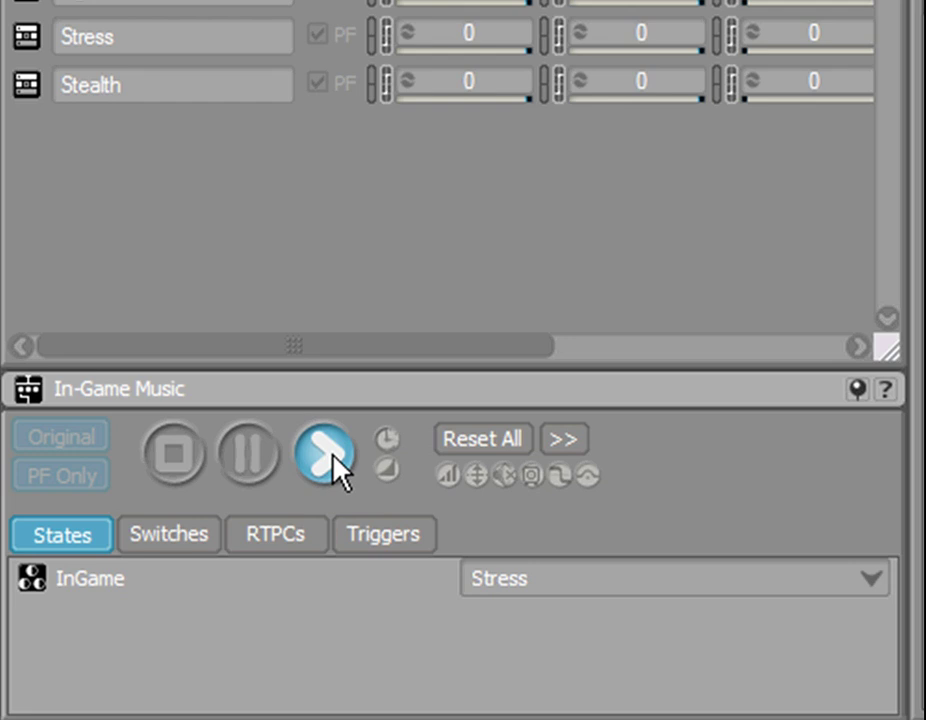
click(548, 589)
click(544, 636)
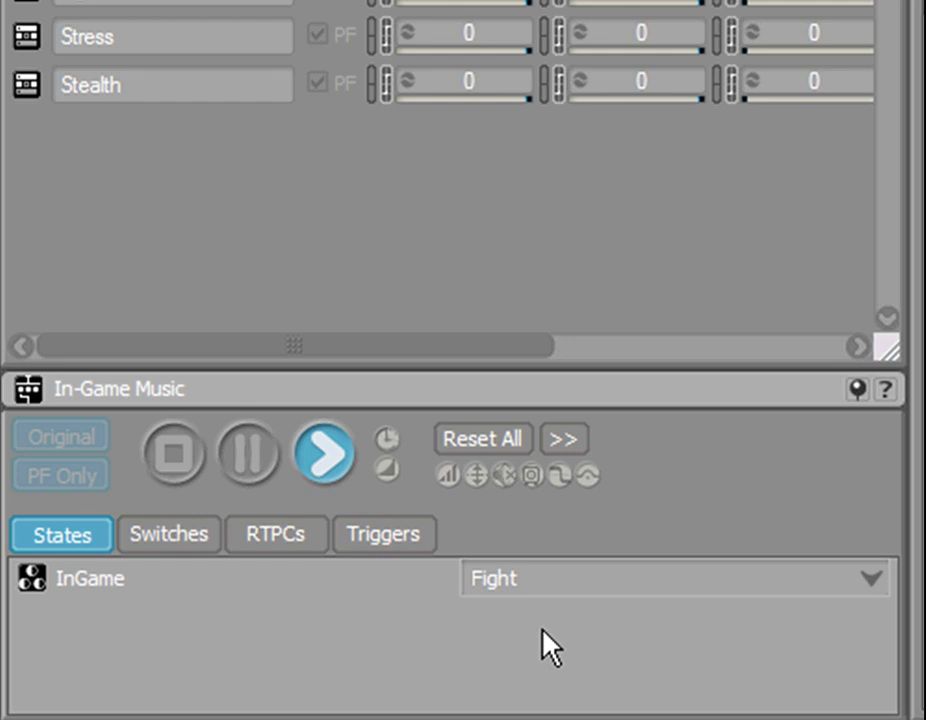
click(174, 453)
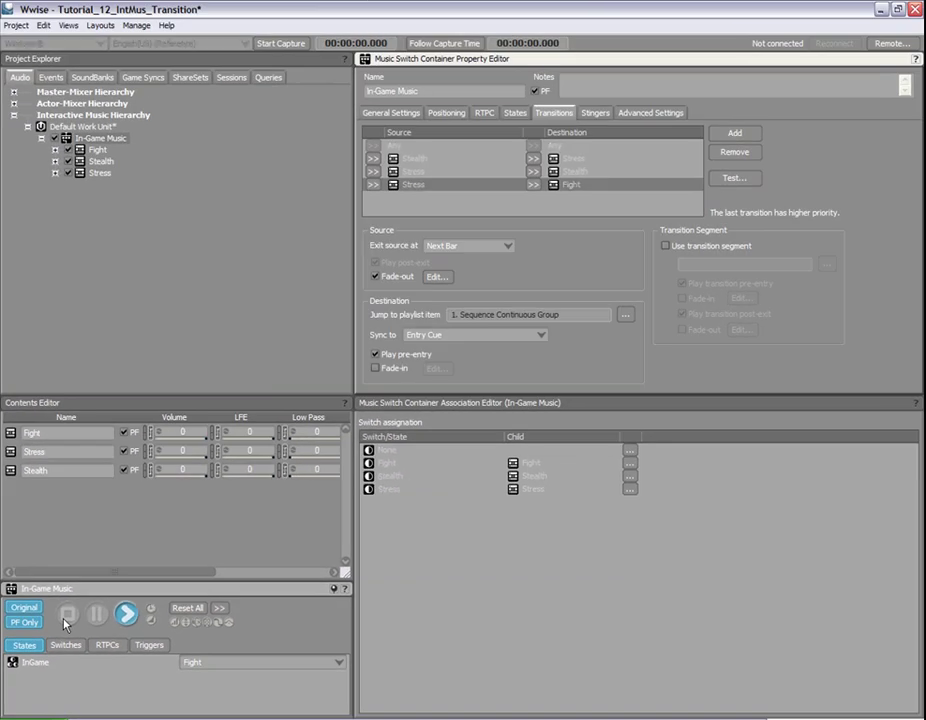
click(65, 616)
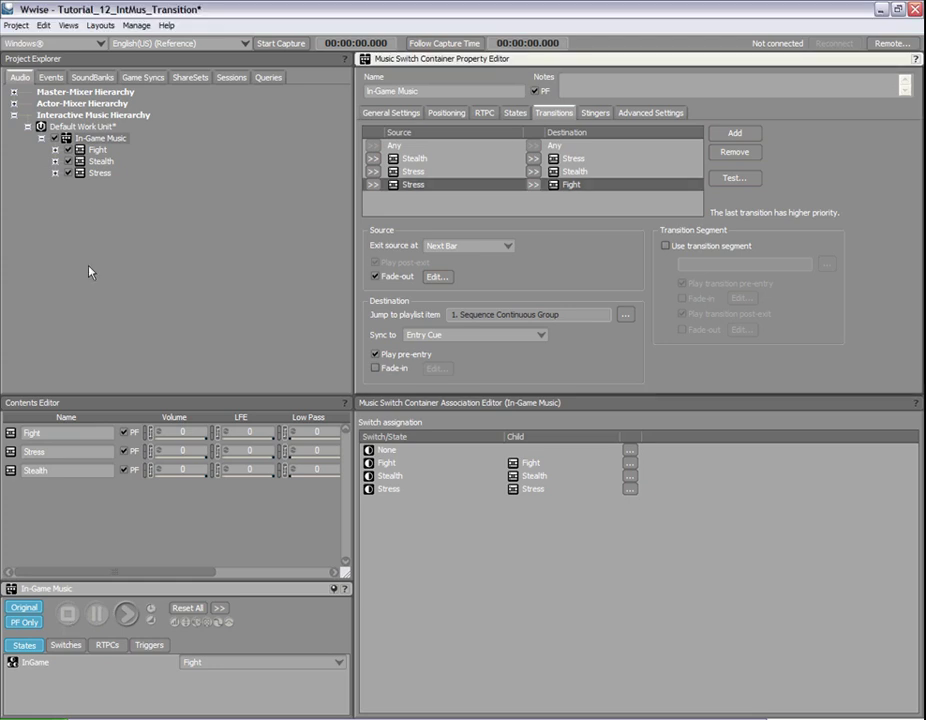
Step: Play the Fight to Stress Transition segment under Fight, then reselect In-Game Music
click(55, 149)
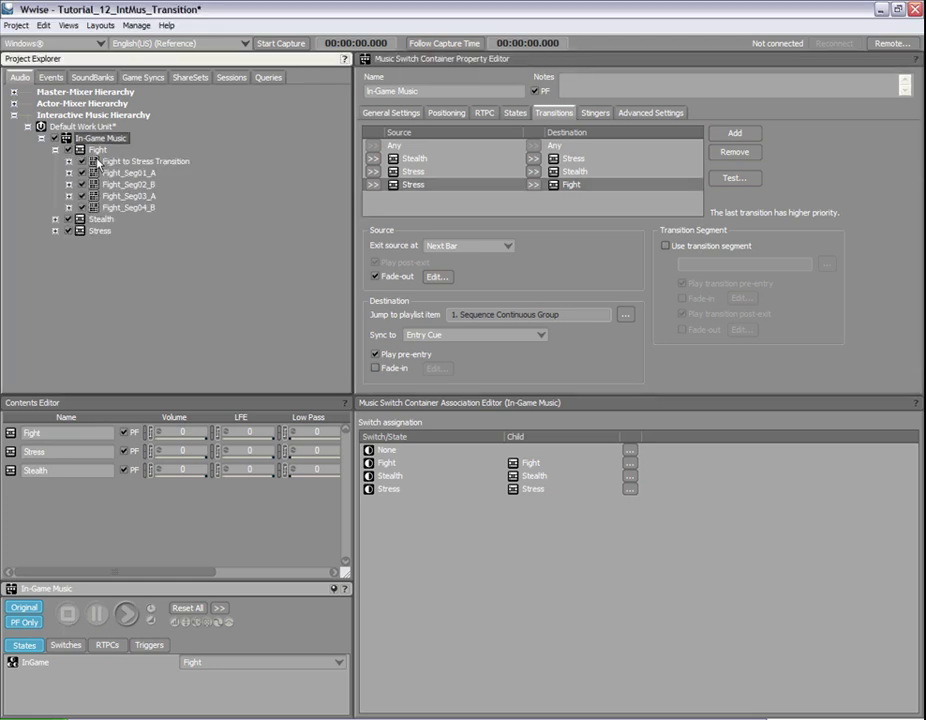
click(97, 161)
double_click(97, 160)
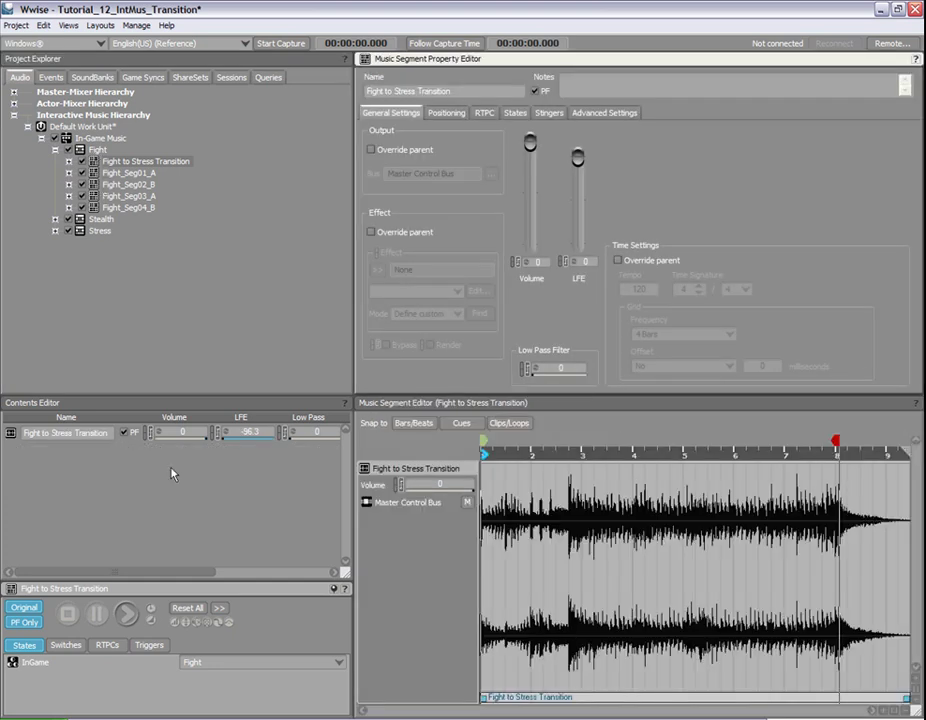
click(126, 614)
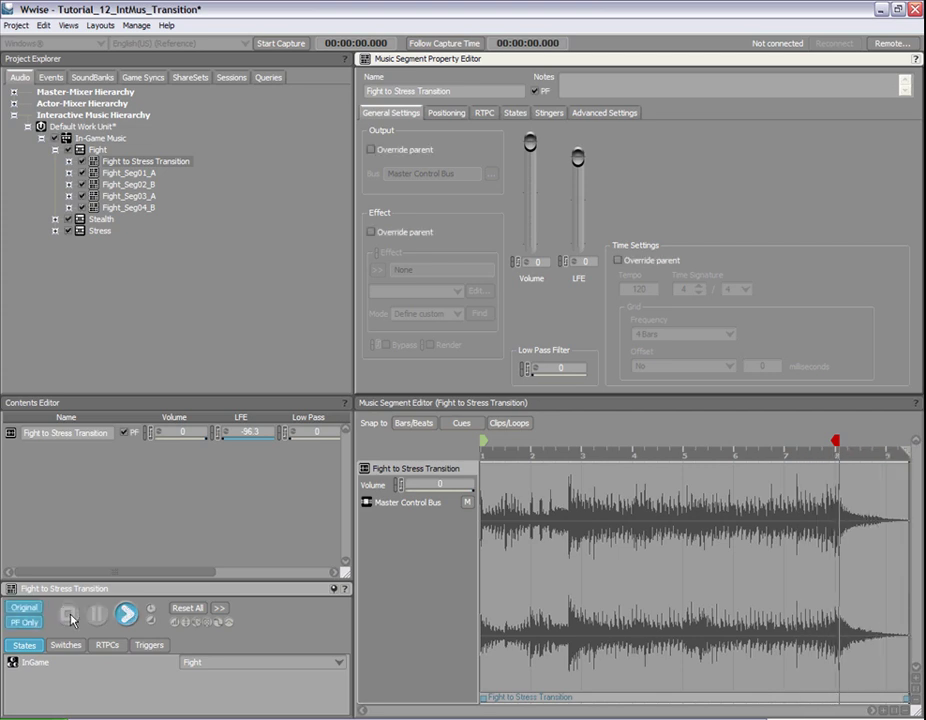
click(66, 138)
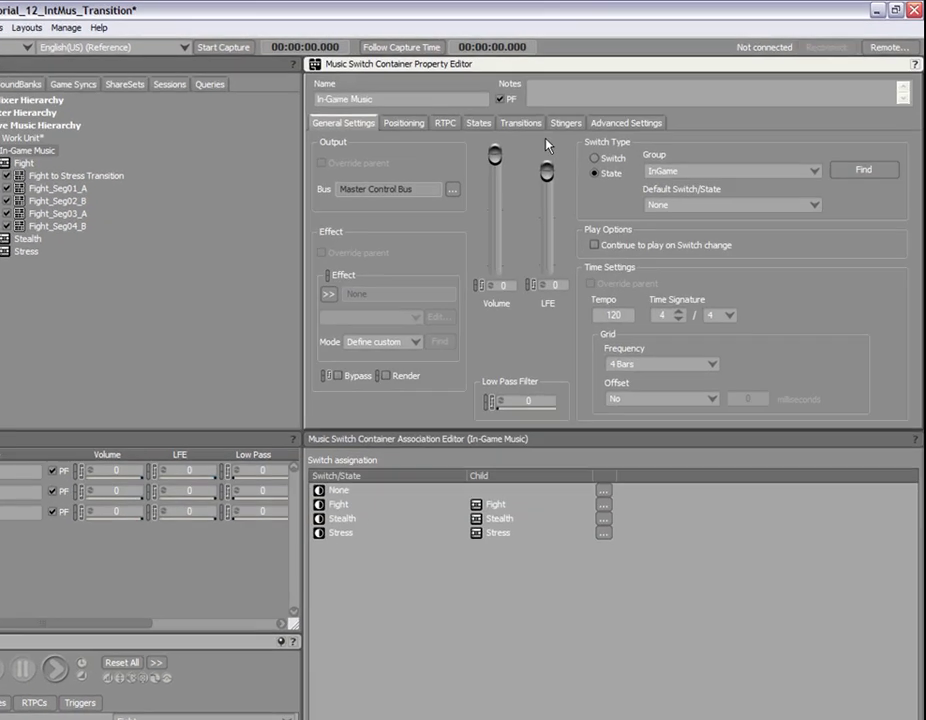
Step: Add a new transition rule from Fight to Stress
click(550, 112)
click(648, 193)
click(128, 287)
click(172, 334)
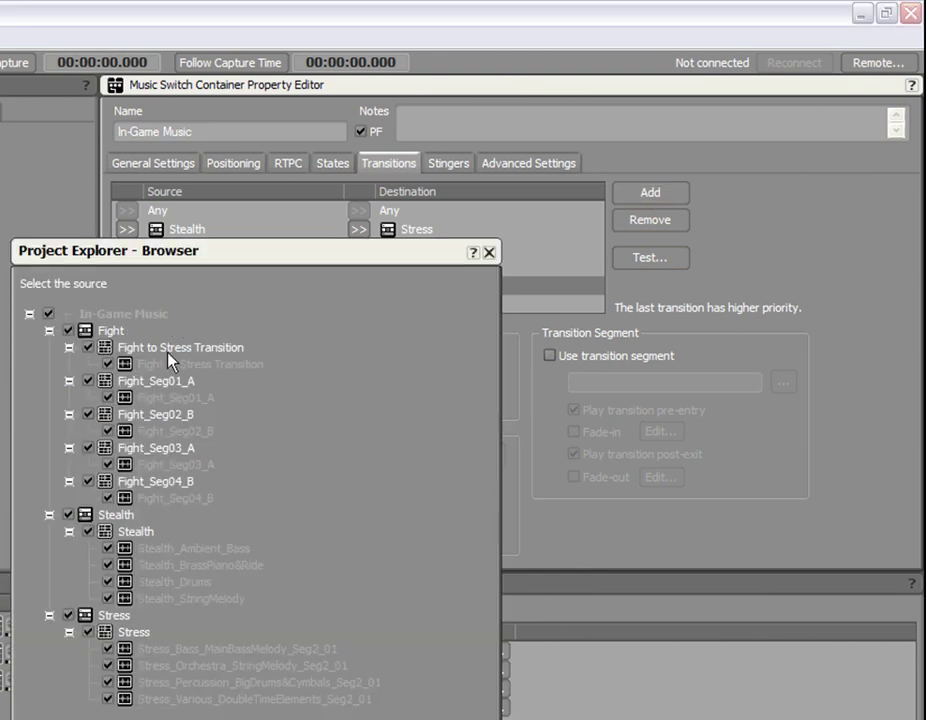
double_click(116, 332)
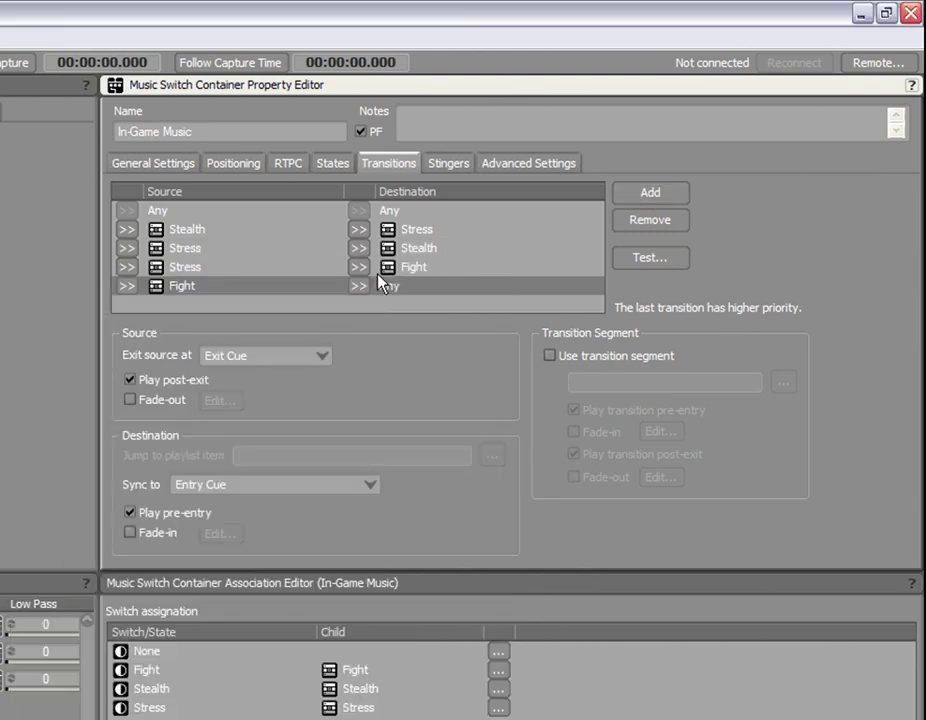
click(360, 288)
click(396, 336)
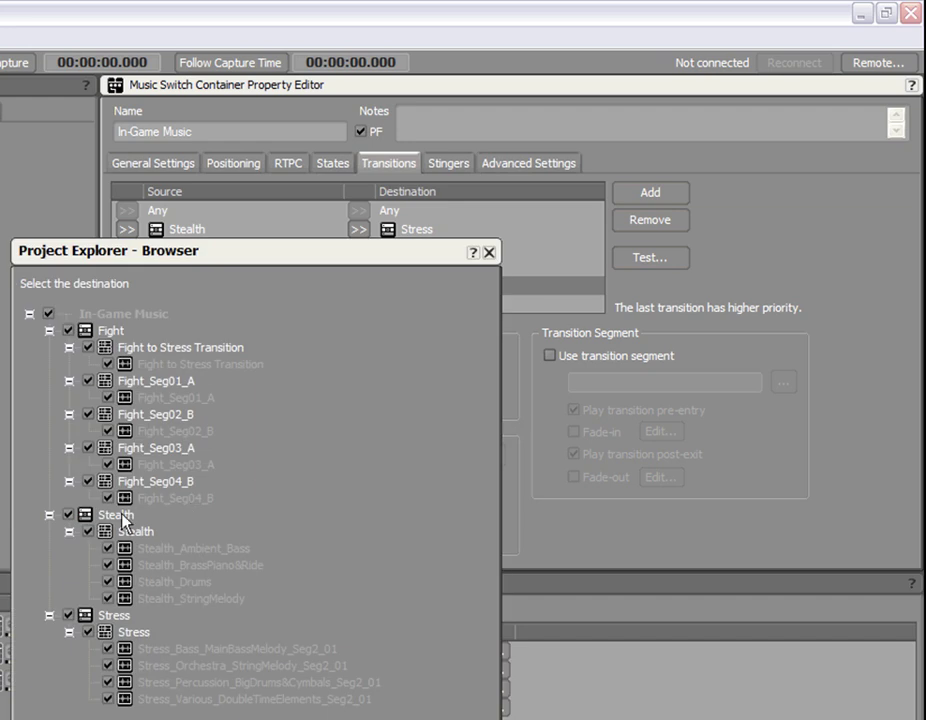
double_click(84, 615)
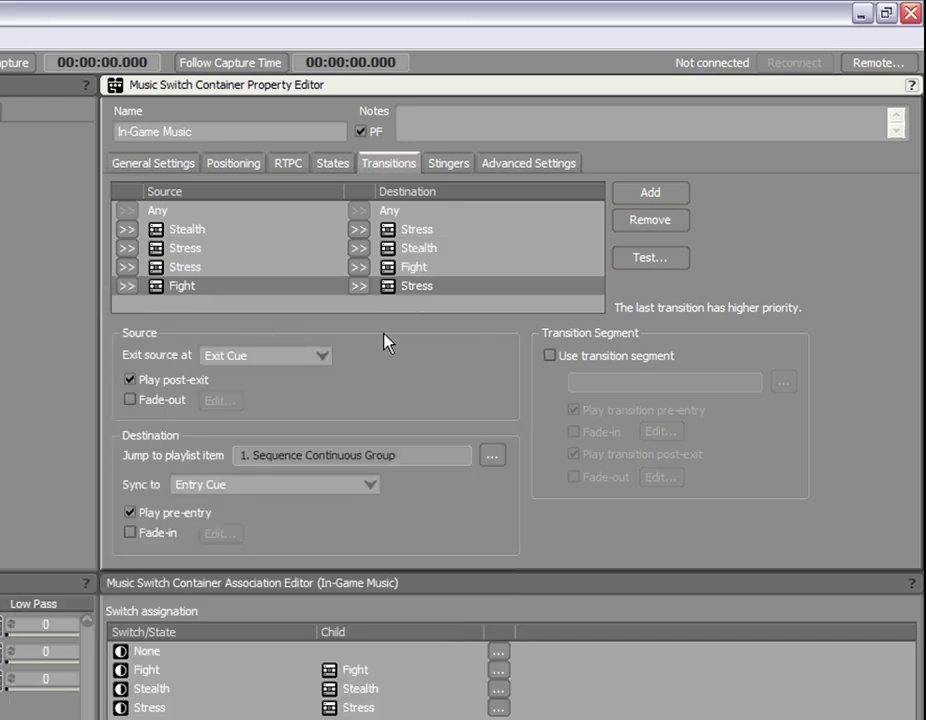
Step: Keep the Exit Cue exit and use the Fight to Stress Transition segment
click(313, 356)
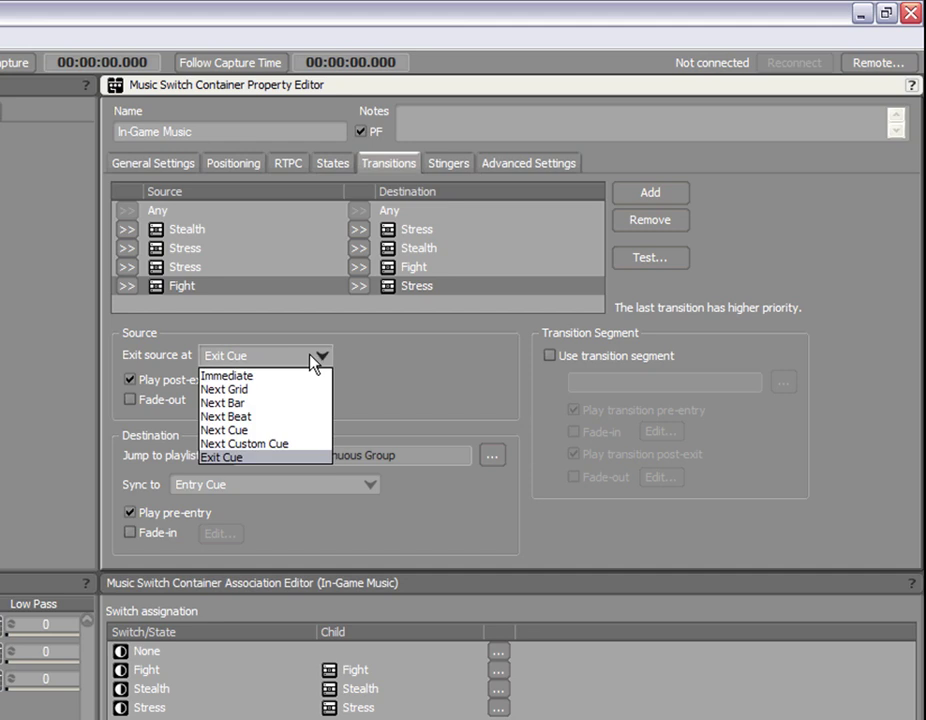
click(270, 462)
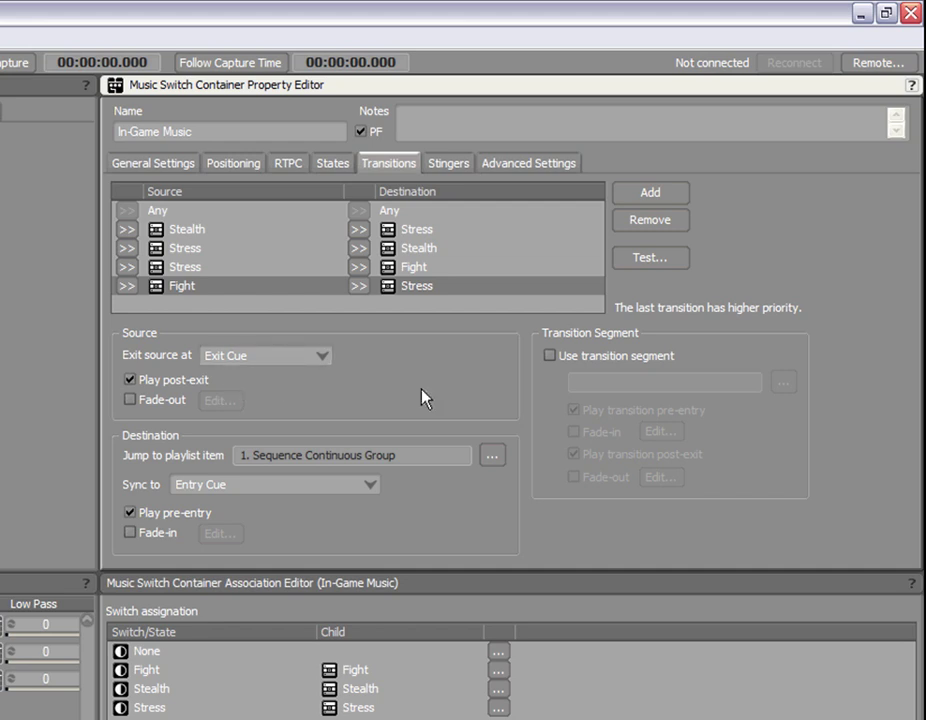
click(549, 356)
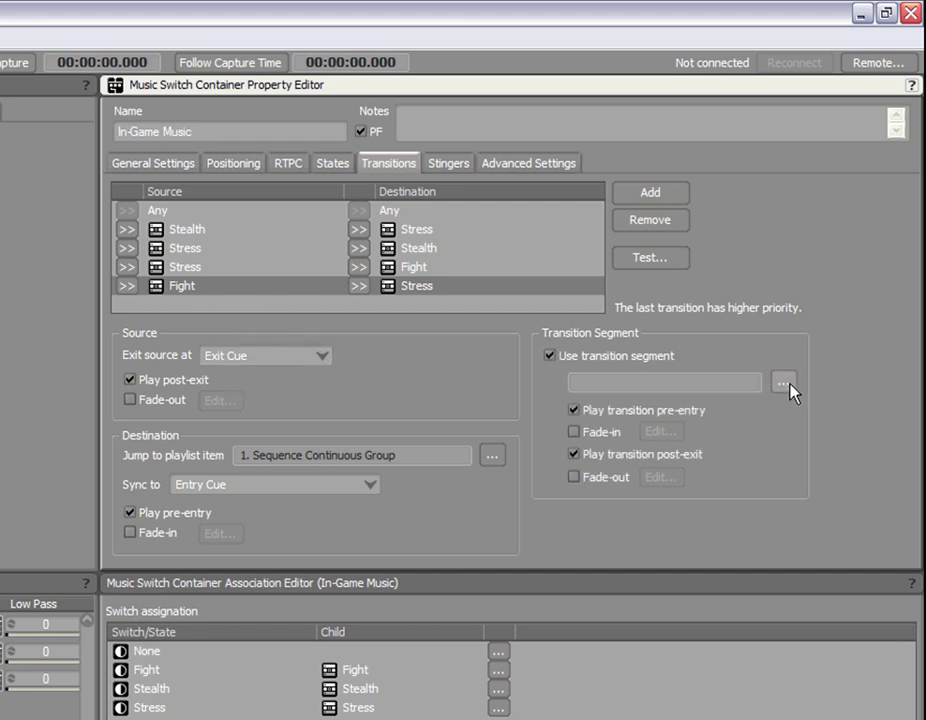
click(783, 384)
double_click(150, 383)
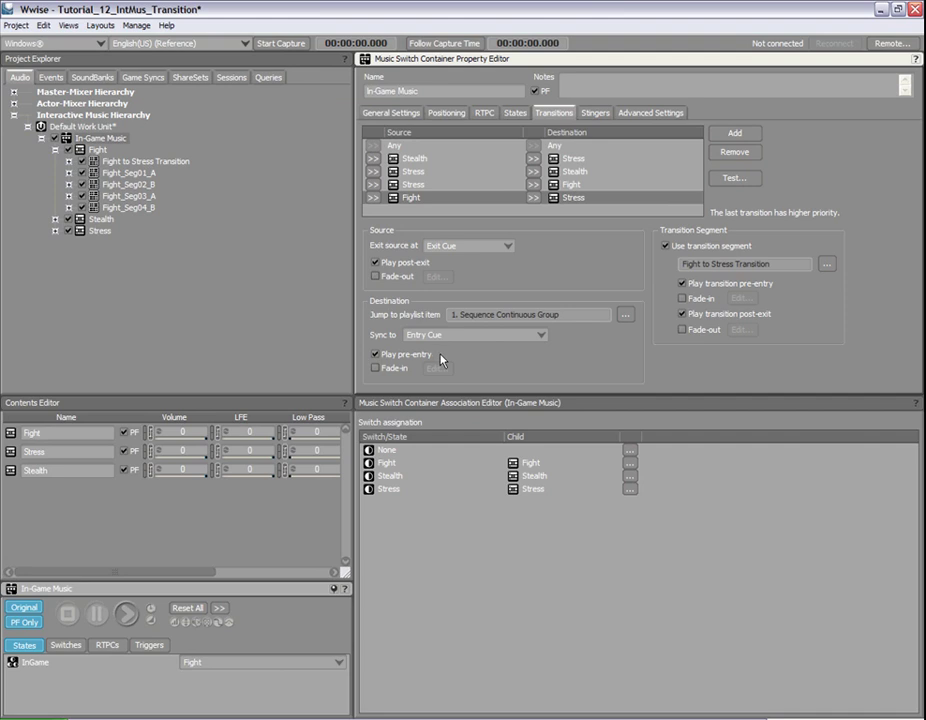
Step: Play the music at Fight, switch InGame to Stress to hear the transition segment, then stop
click(126, 613)
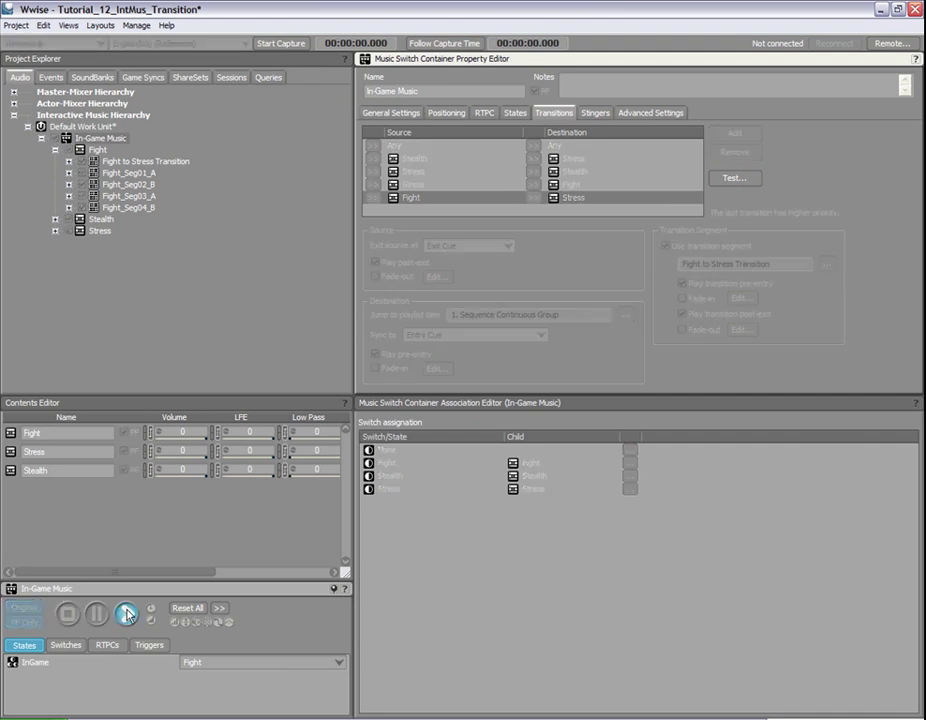
click(220, 667)
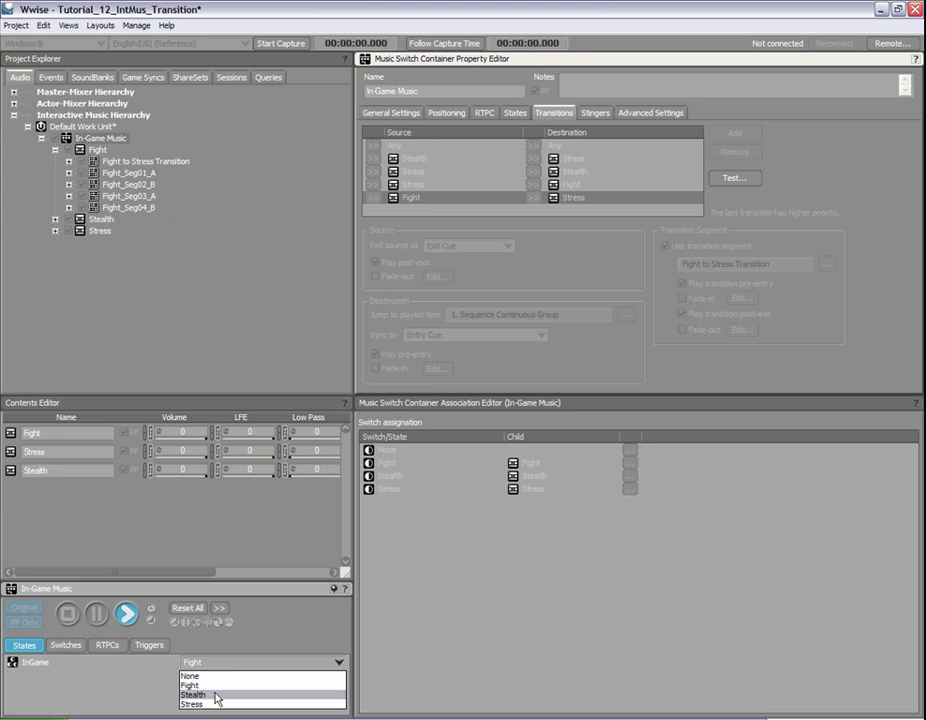
click(217, 704)
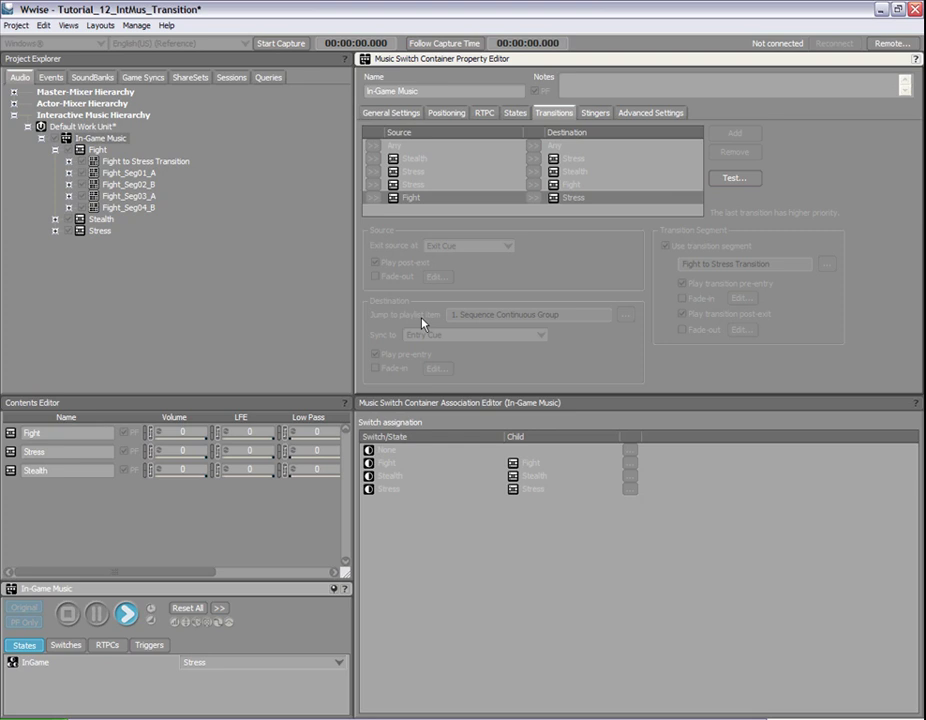
click(68, 614)
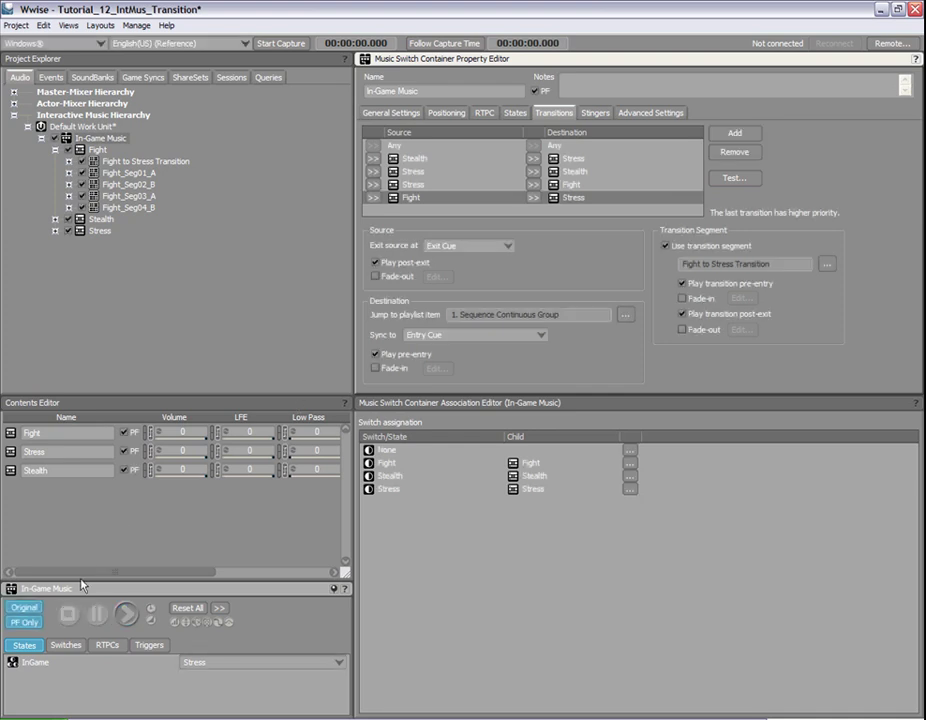